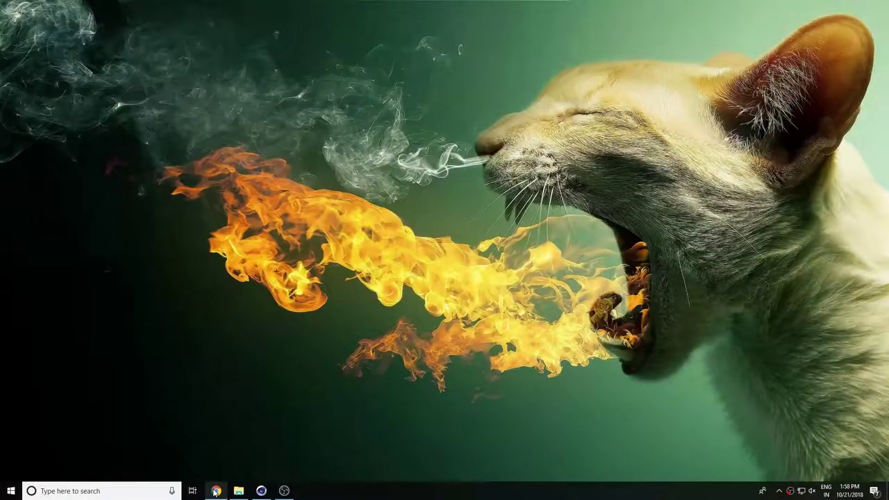
Step: Open Chrome on the Creative Studio FX YouTube channel's Videos page
left_click(215, 491)
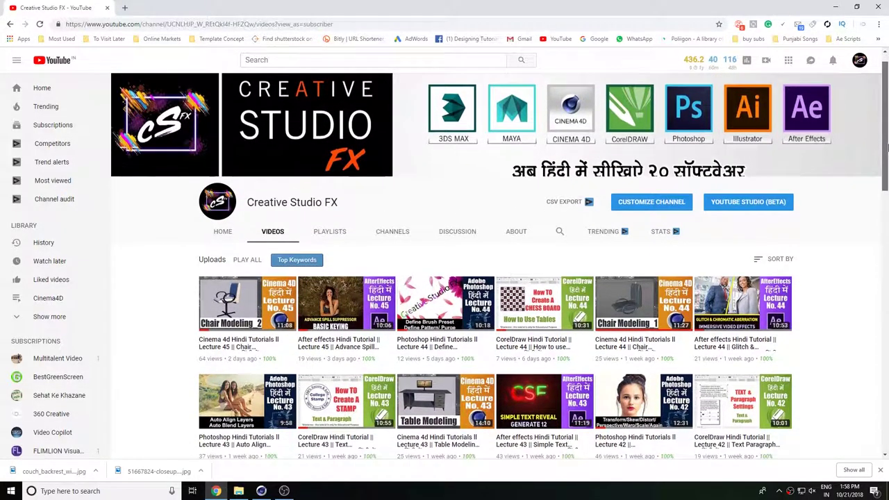
left_click_drag(887, 134, 887, 337)
mouse_move(887, 306)
left_mouse_down()
mouse_move(886, 201)
mouse_move(887, 445)
left_mouse_up()
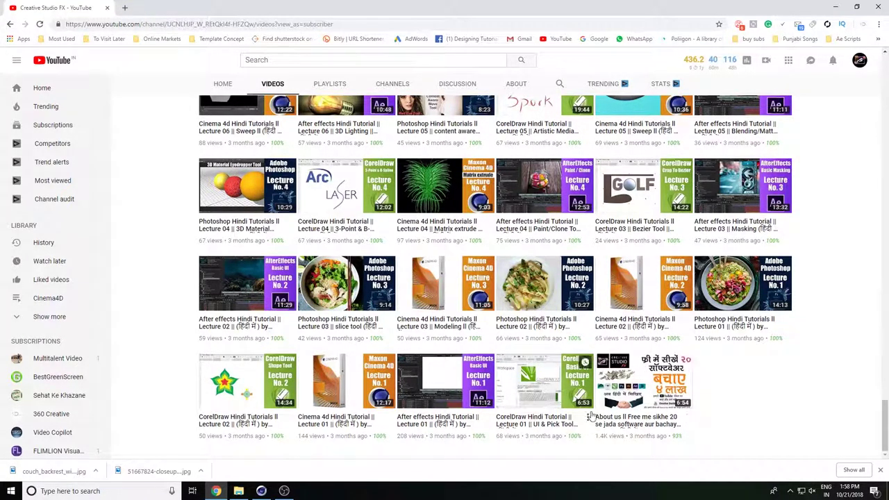
mouse_move(643, 382)
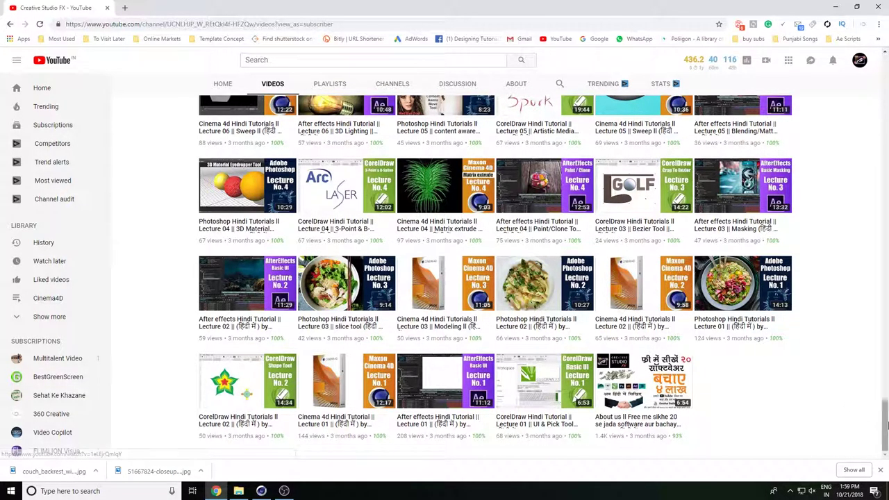
left_click_drag(885, 424, 886, 81)
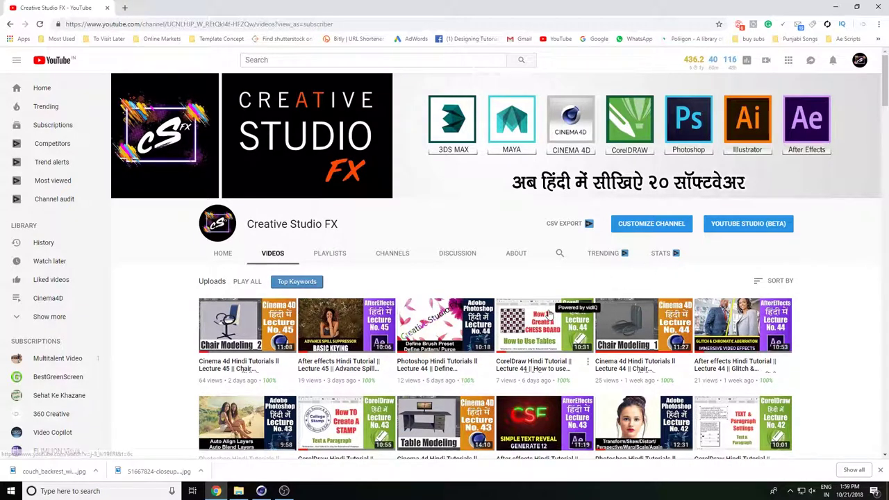
Step: View the channel's four playlists and scroll back to the top of the page
left_click(322, 255)
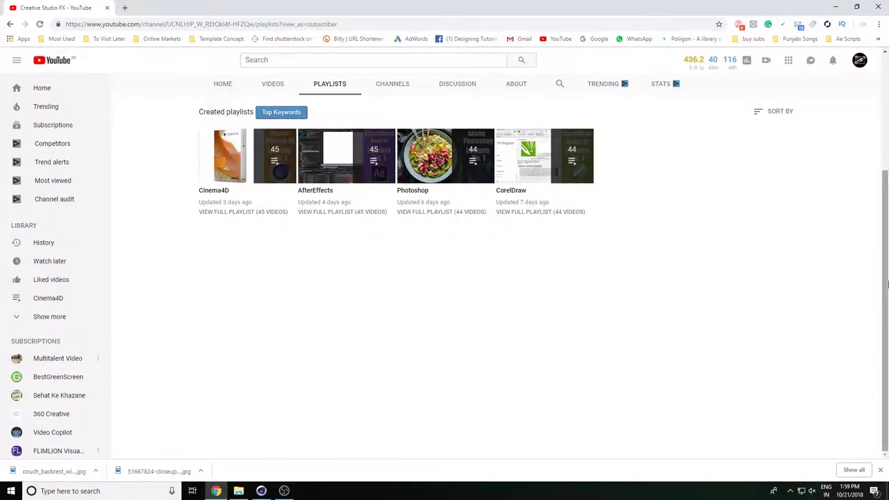
left_click_drag(880, 244, 880, 140)
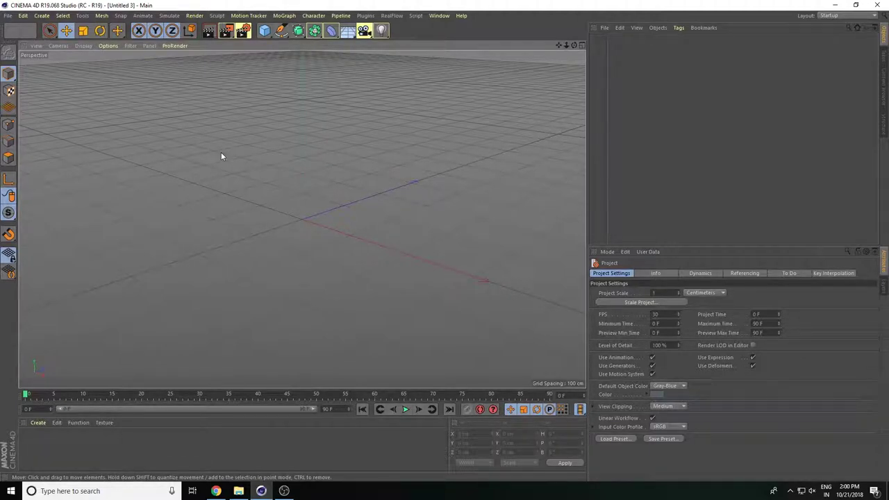
Step: Add a cube and resize it into a 221.365 × 37.995 × 186.901 cm slab
left_click(265, 30)
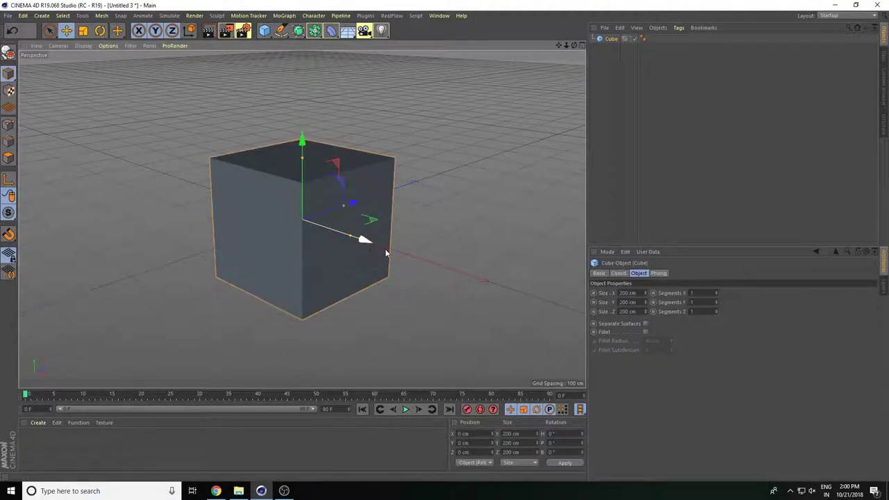
mouse_move(302, 162)
left_mouse_down()
mouse_move(302, 209)
mouse_move(258, 271)
mouse_move(275, 264)
left_mouse_up()
mouse_move(361, 230)
left_mouse_down()
mouse_move(391, 243)
mouse_move(414, 241)
mouse_move(358, 200)
mouse_move(347, 166)
left_mouse_up()
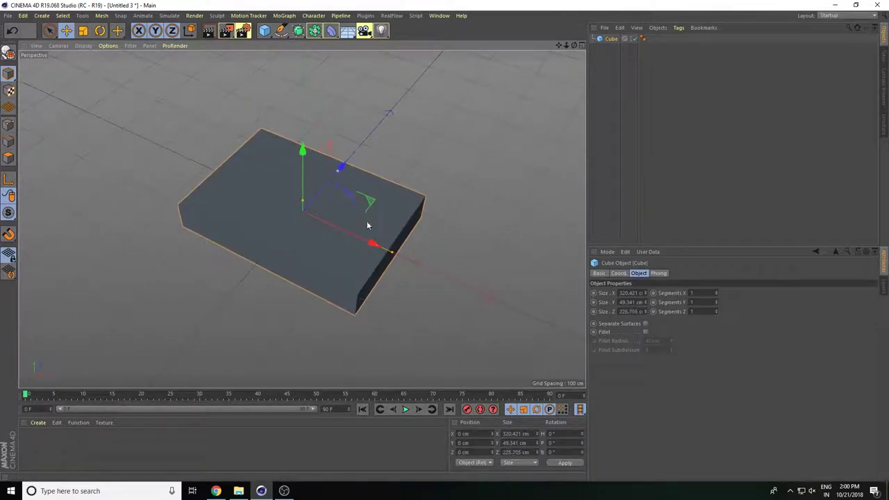
mouse_move(393, 255)
left_mouse_down()
mouse_move(373, 244)
mouse_move(297, 294)
mouse_move(268, 270)
left_mouse_up()
left_click_drag(302, 201, 303, 207)
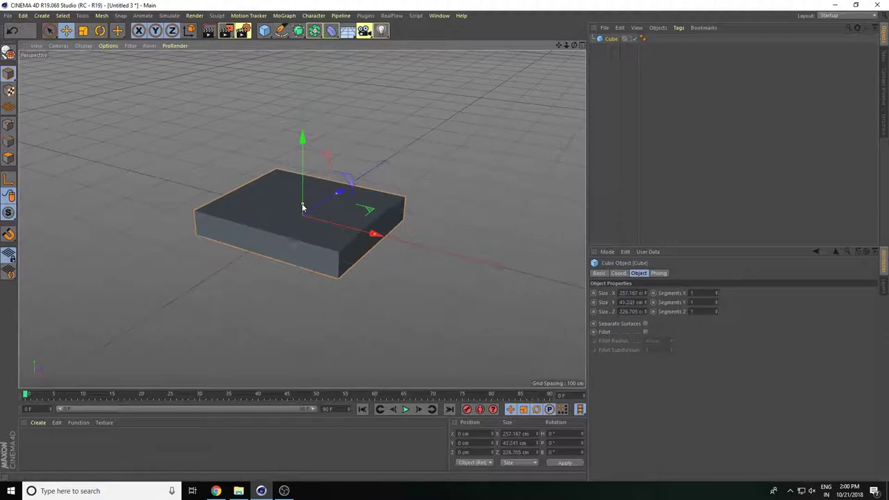
mouse_move(413, 210)
left_mouse_down("alt")
mouse_move(415, 248)
mouse_move(392, 242)
left_mouse_up("alt")
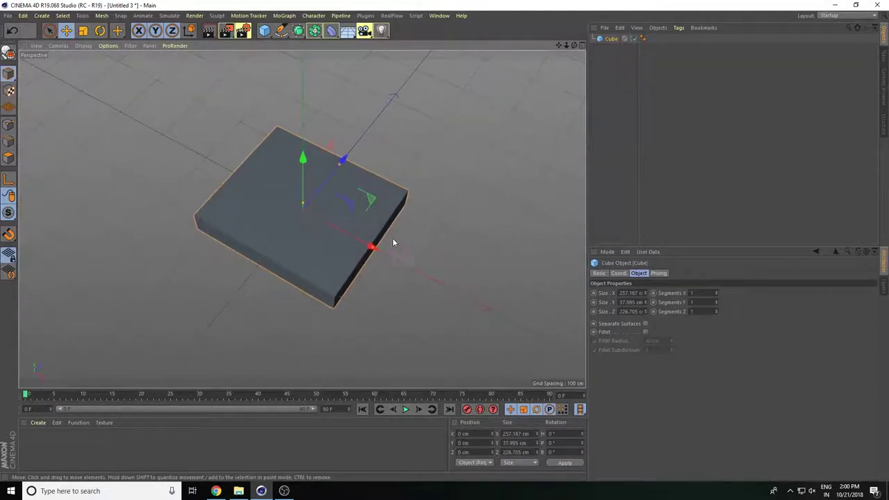
left_click_drag(341, 164, 333, 173)
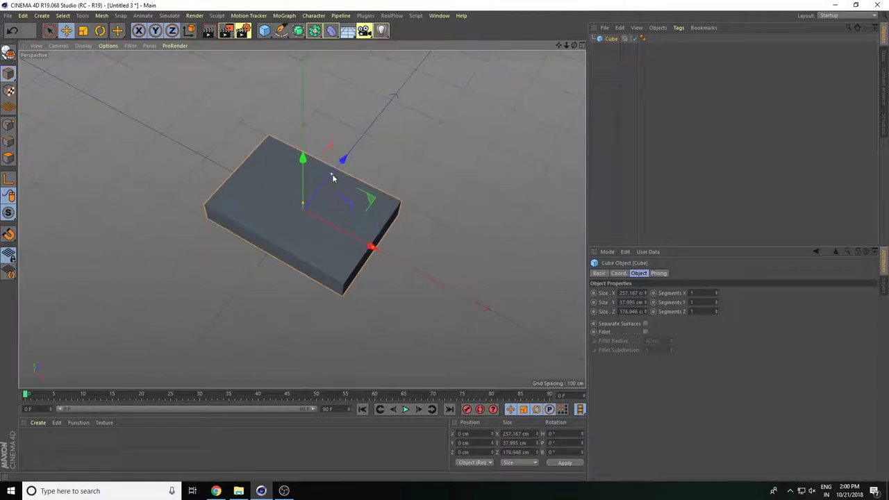
left_click_drag(373, 247, 361, 242)
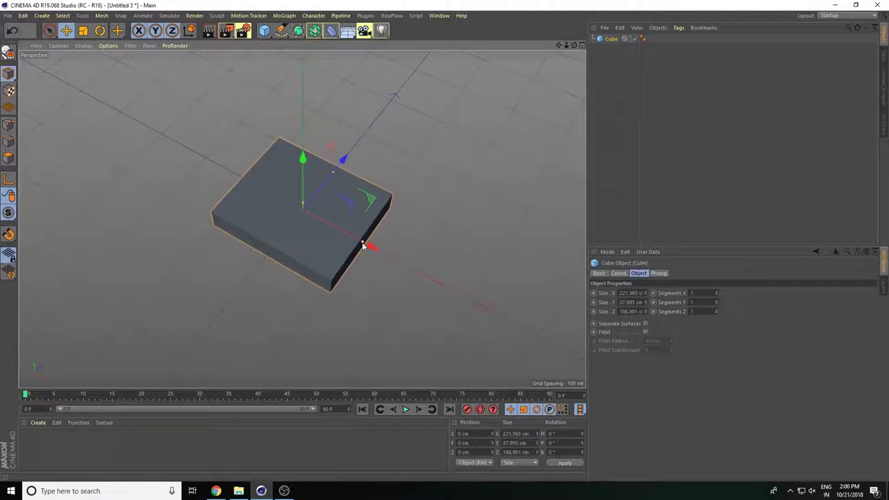
mouse_move(298, 319)
left_mouse_down("alt")
mouse_move(337, 335)
mouse_move(399, 262)
left_mouse_up("alt")
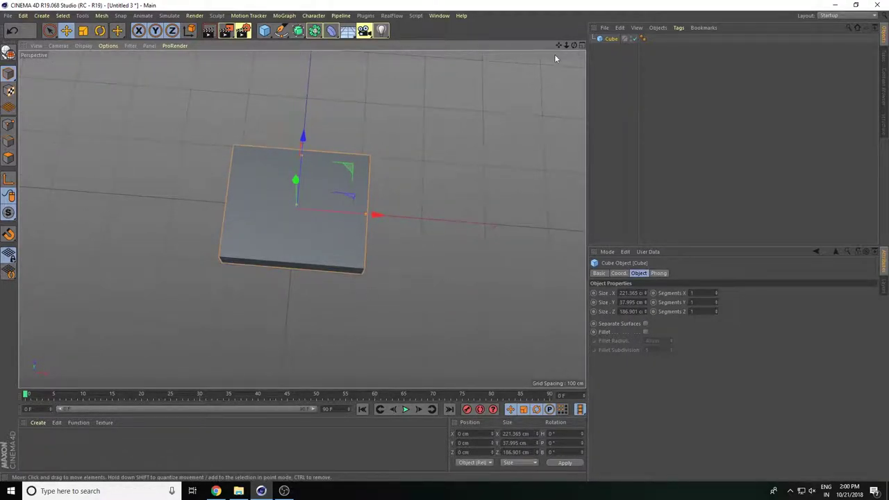
left_click_drag(554, 57, 498, 278, "alt")
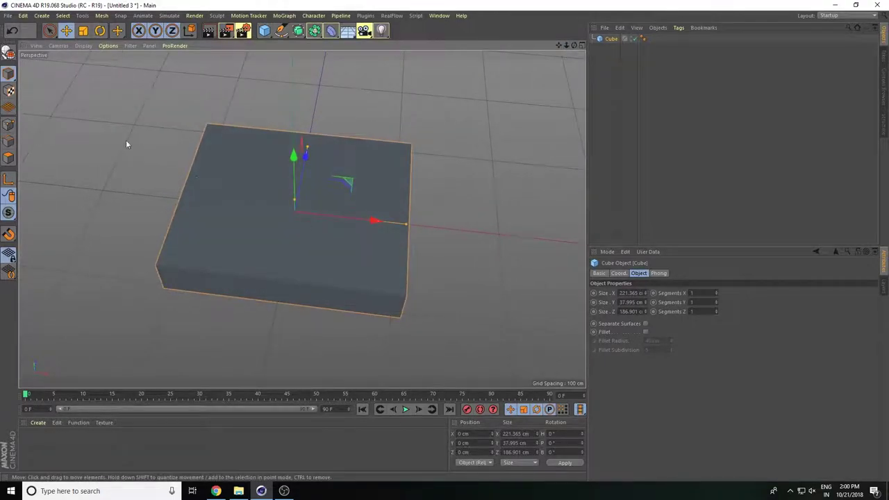
Step: Switch the viewport to Gouraud Shading (Lines) and give the slab 3 segments in X and Z
left_click(58, 46)
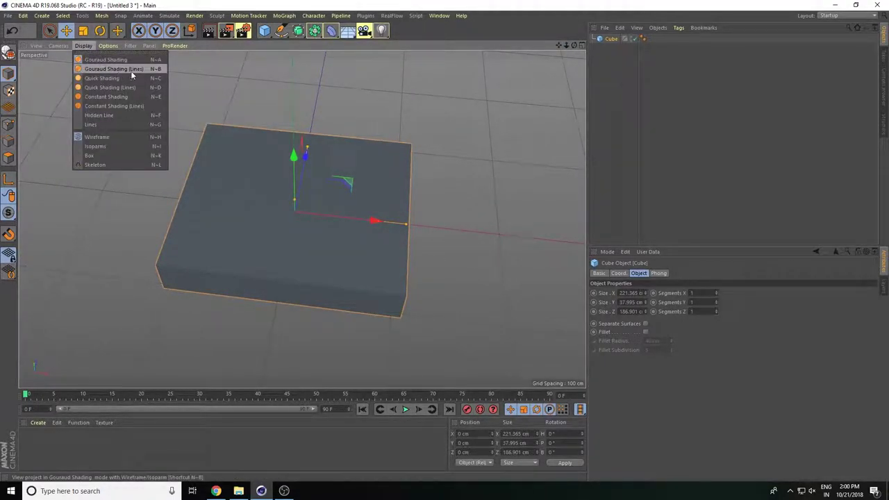
left_click(131, 68)
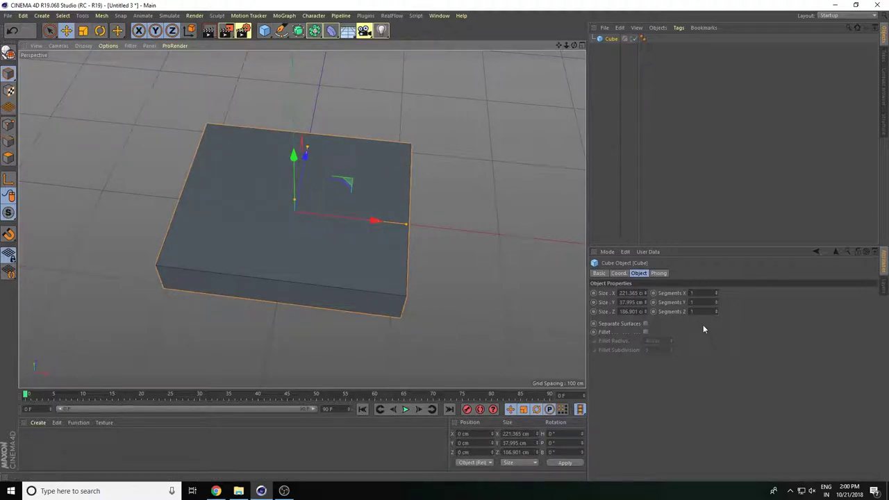
left_click(697, 292)
key("Tab")
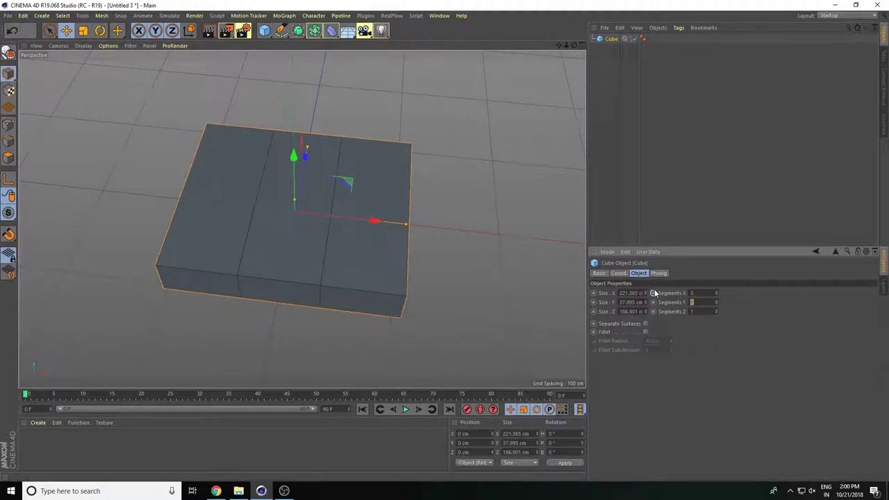
key("Tab")
Step: Lower the slab's height to 27.341 cm
left_click_drag(479, 278, 451, 282, "alt")
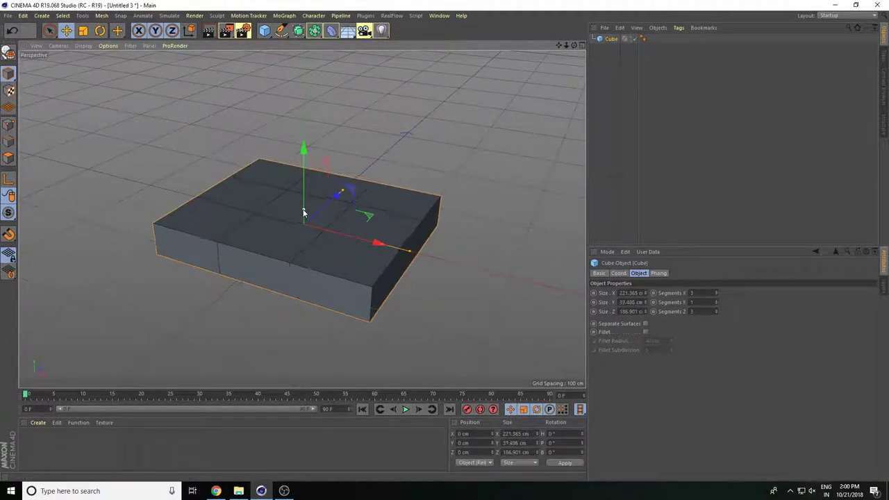
mouse_move(304, 211)
left_mouse_down()
mouse_move(248, 287)
mouse_move(256, 307)
left_mouse_up()
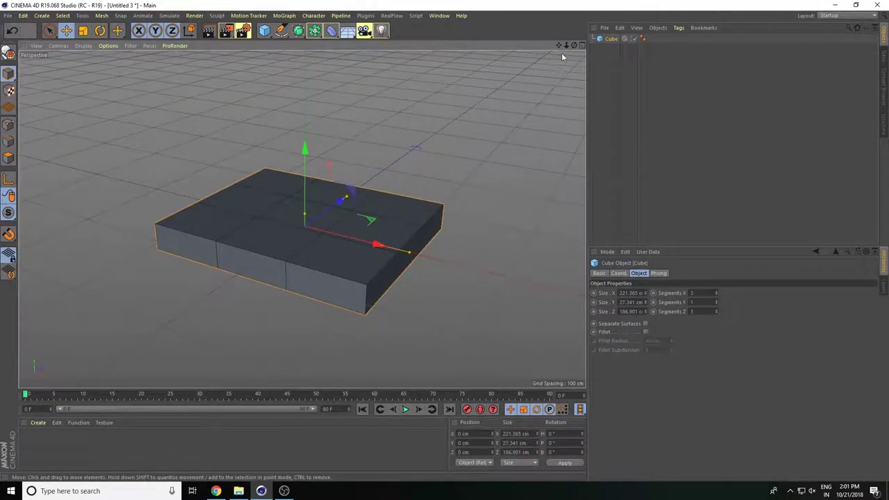
left_click_drag(566, 45, 559, 47)
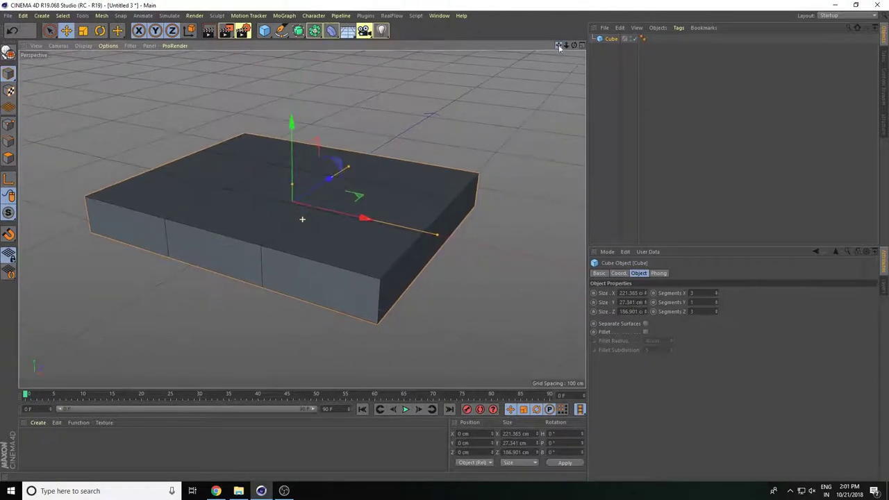
left_click_drag(410, 283, 403, 292, "alt")
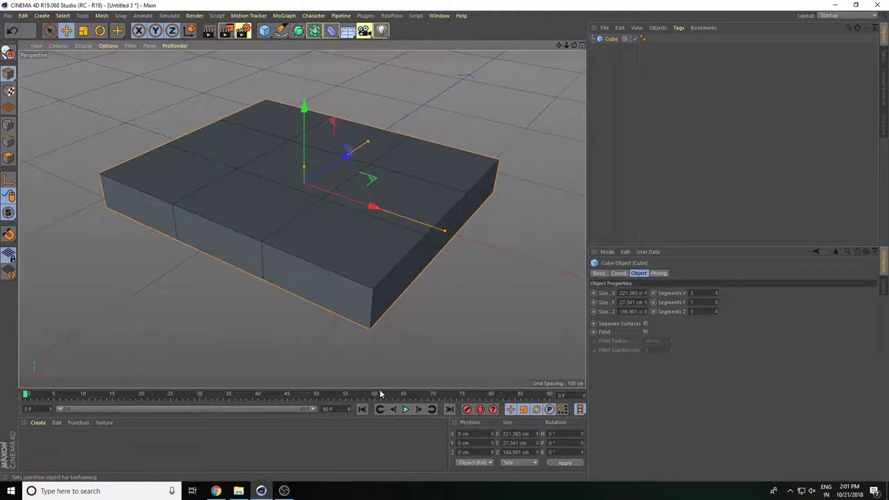
Step: Make the slab an editable polygon object and switch to Polygon mode
left_click(8, 53)
left_click(8, 159)
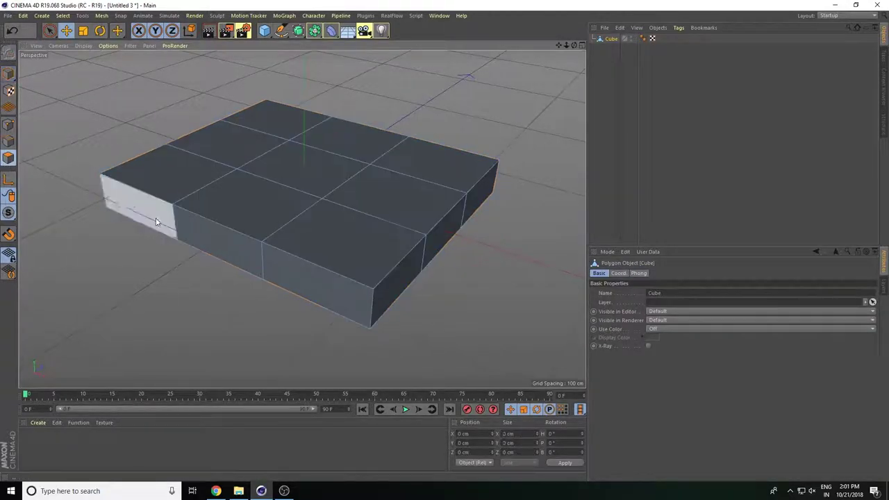
scroll(302, 219, "up", 3)
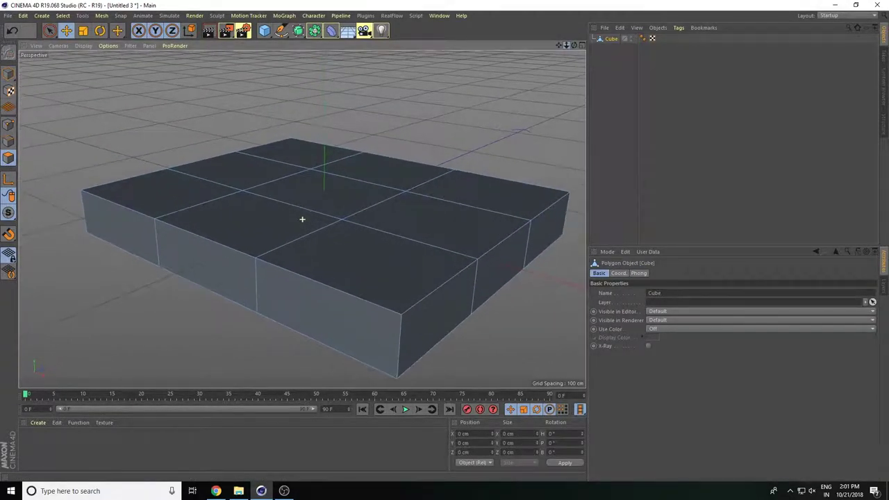
left_click_drag(560, 47, 532, 63)
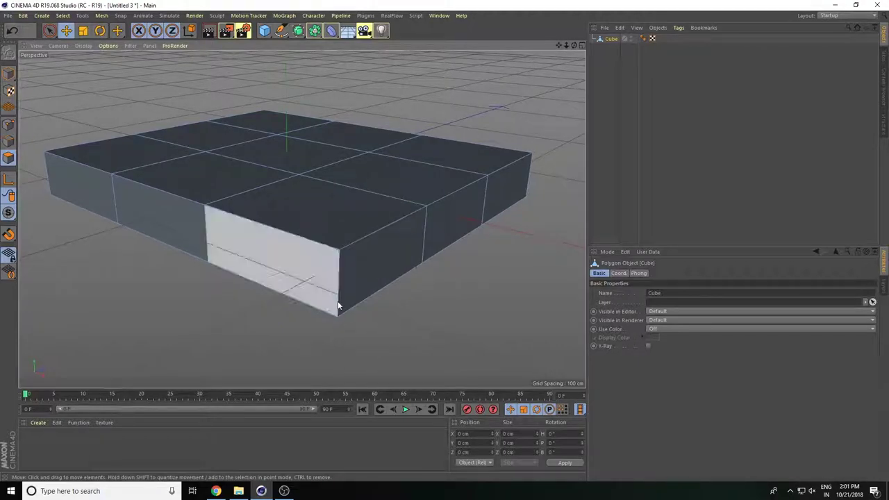
Step: Start a Loop/Path Cut from a front side face of the slab
left_click(338, 292)
right_click(339, 292)
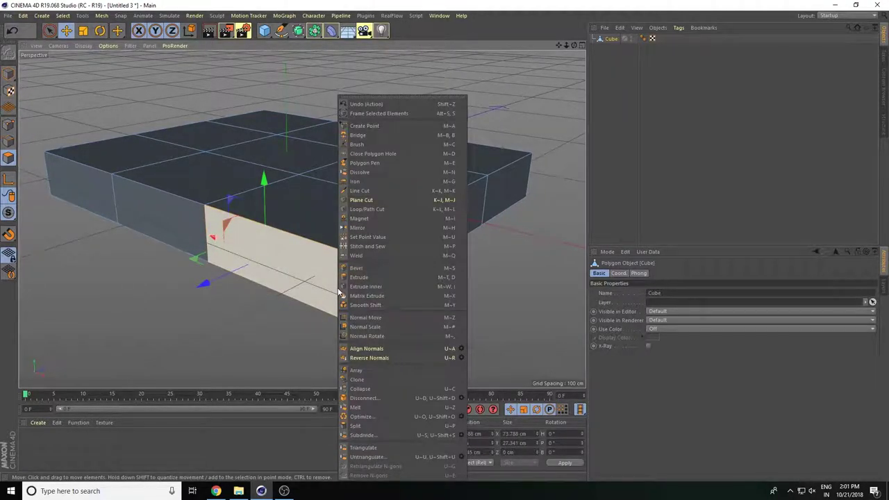
left_click(386, 208)
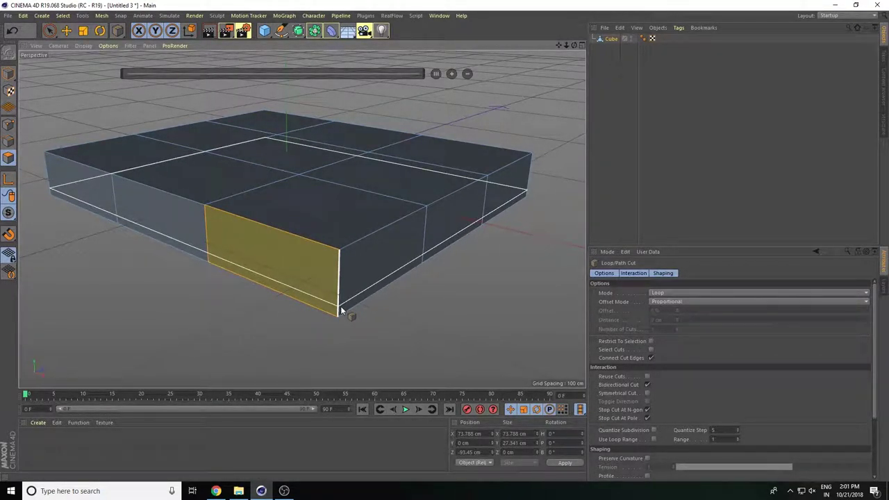
Step: Add loop cuts around the sides near the bottom (about 9%) and top edges, plus one near the front edge
left_click(340, 307)
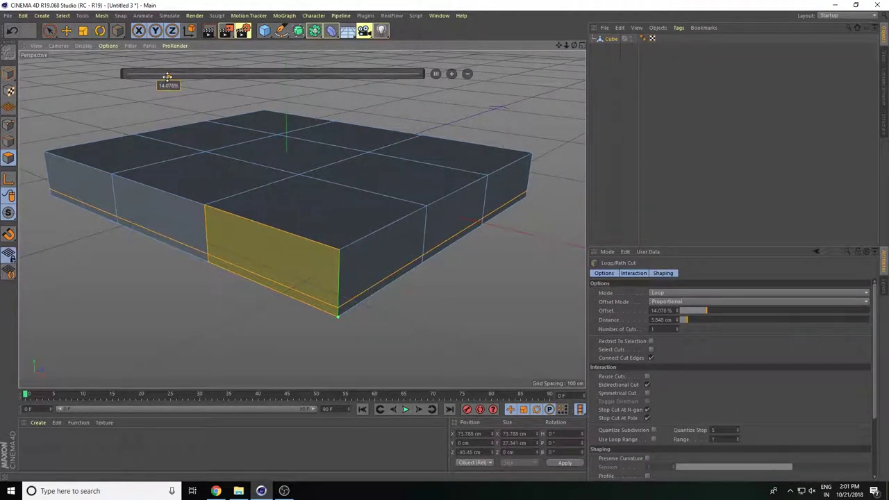
left_click_drag(170, 75, 154, 75)
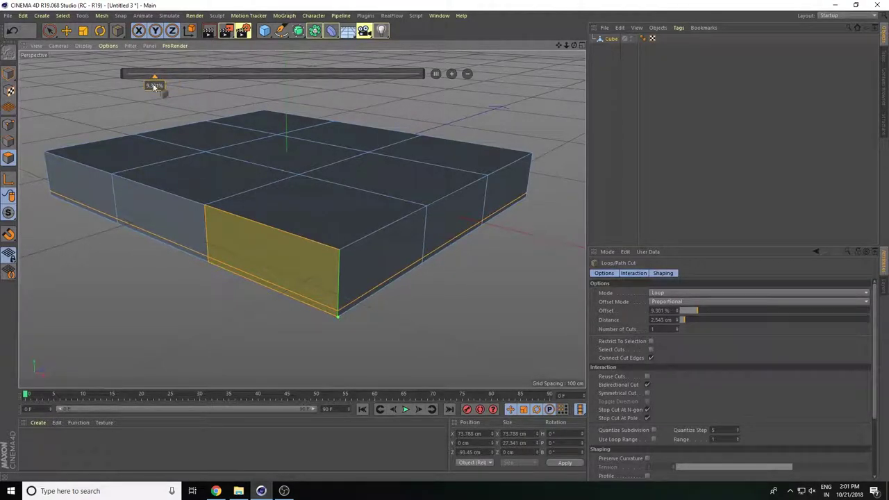
left_click(336, 306)
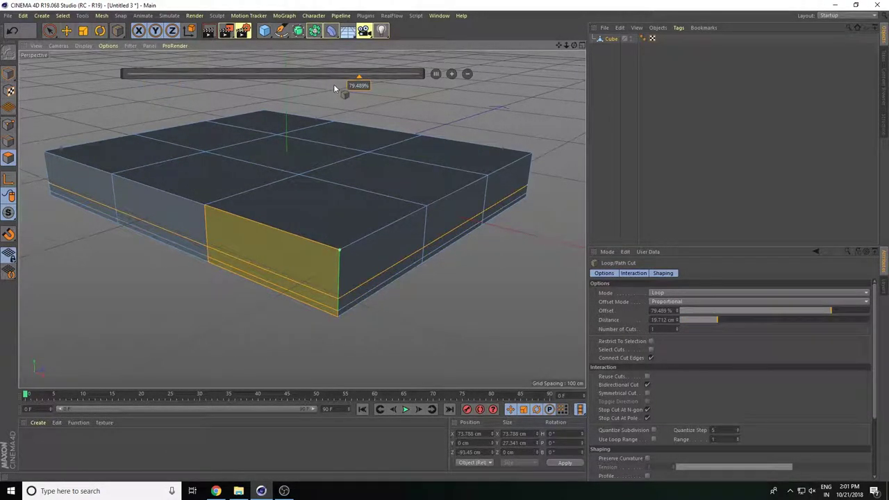
left_click_drag(359, 83, 394, 89)
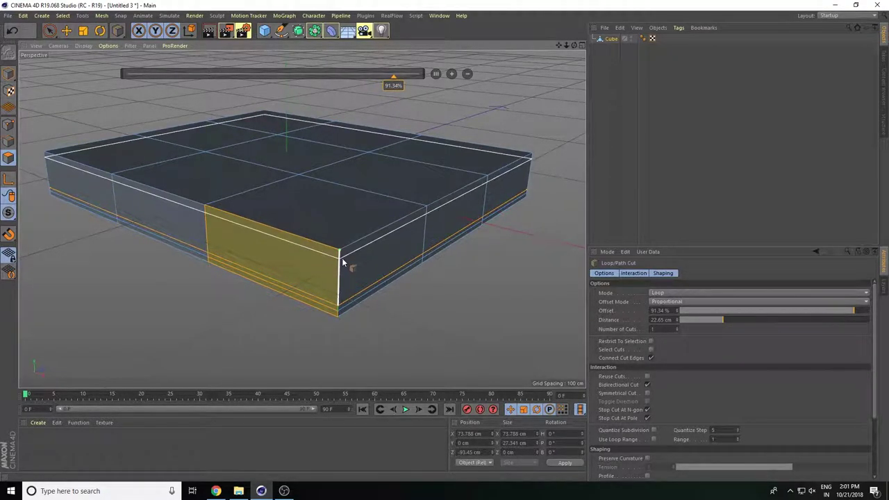
left_click(343, 257)
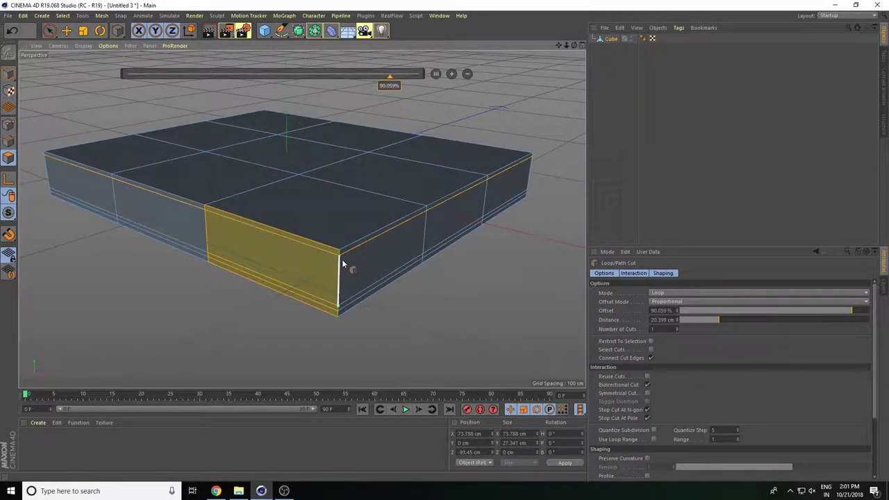
left_click(340, 264)
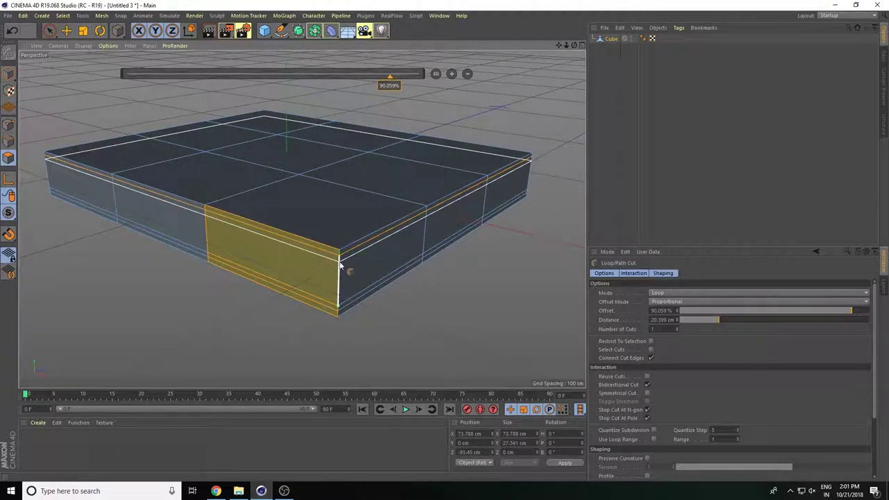
Step: Add loop cuts beside the left grid line and near the right edge, nudging the offset
mouse_move(393, 304)
left_mouse_down("alt")
mouse_move(332, 323)
mouse_move(300, 316)
mouse_move(320, 315)
mouse_move(334, 331)
left_mouse_up("alt")
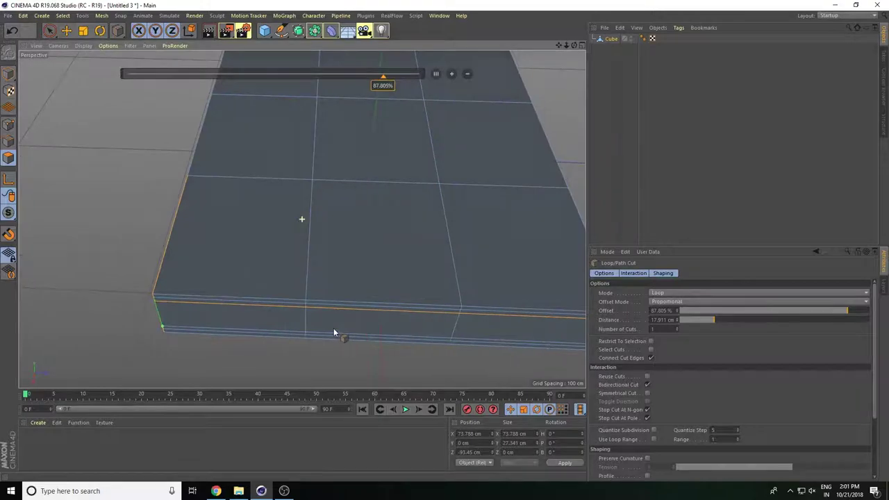
left_click_drag(310, 359, 300, 351, "alt")
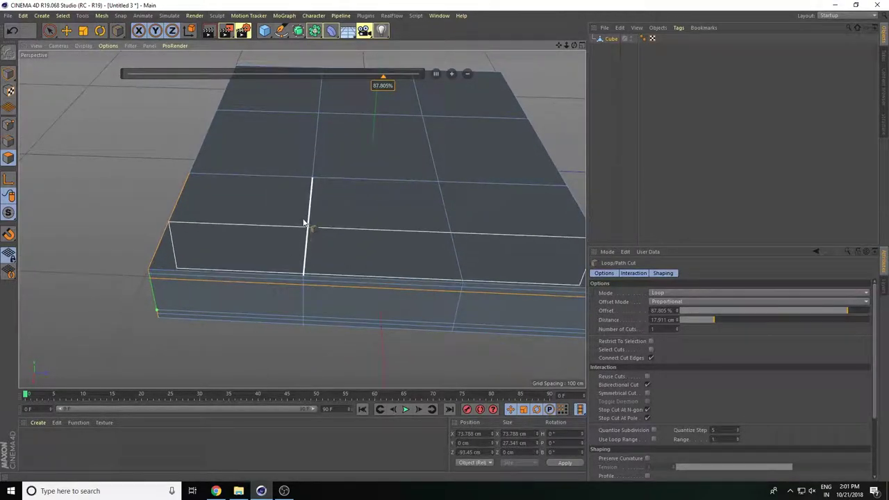
left_click(296, 275)
mouse_move(387, 318)
left_mouse_down("alt")
mouse_move(407, 334)
mouse_move(483, 315)
left_mouse_up("alt")
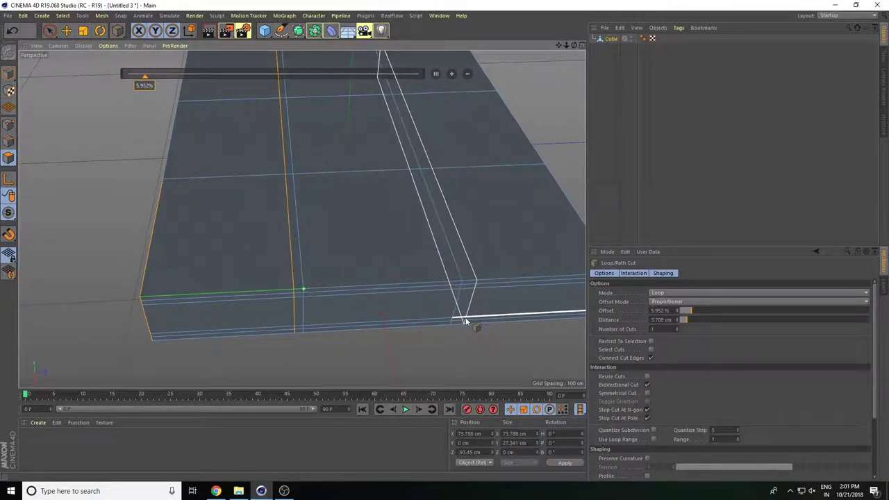
left_click(462, 322)
left_click_drag(466, 332, 469, 342, "alt")
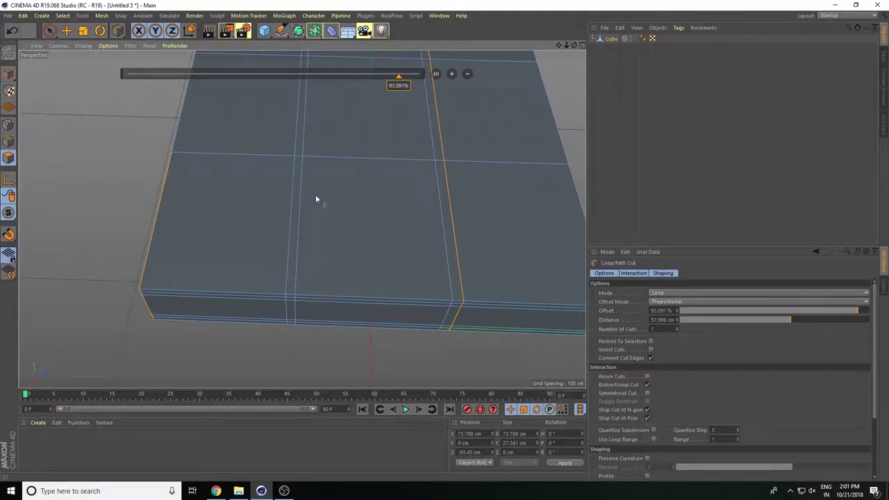
left_click_drag(397, 77, 406, 81)
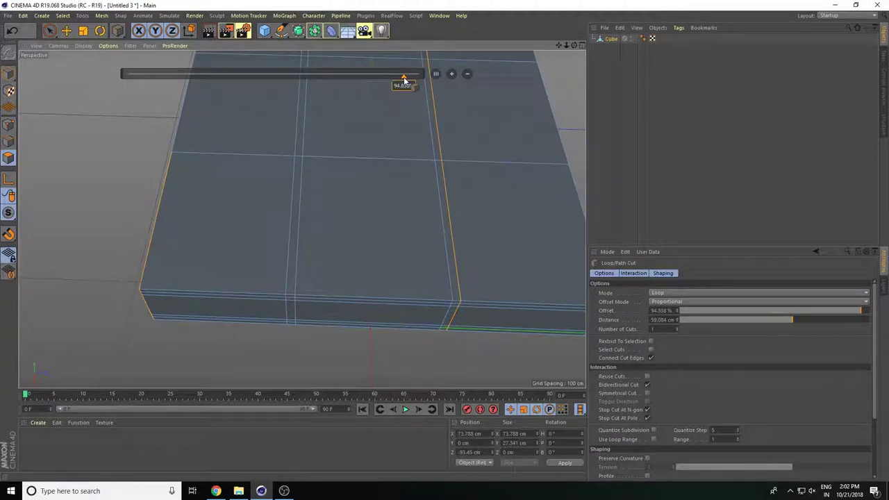
Step: Add cuts near the side edge and beside another grid line, sliding them close to the edges
scroll(301, 218, "down", 5)
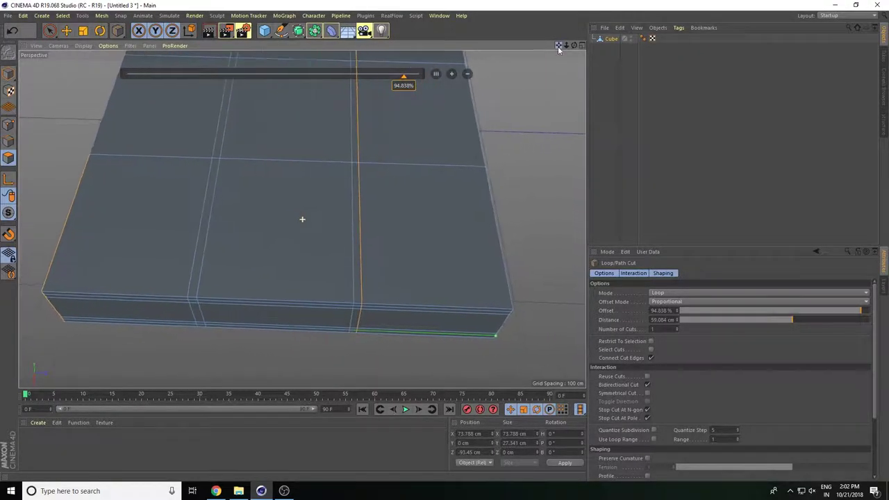
mouse_move(302, 218)
left_mouse_down("alt")
mouse_move(433, 207)
mouse_move(416, 181)
left_mouse_up("alt")
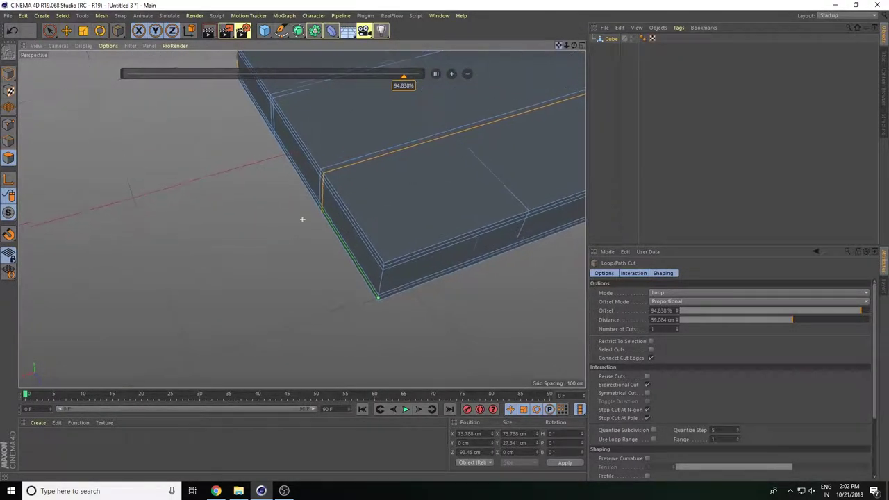
mouse_move(302, 214)
left_mouse_down("alt")
mouse_move(444, 178)
mouse_move(418, 258)
left_mouse_up("alt")
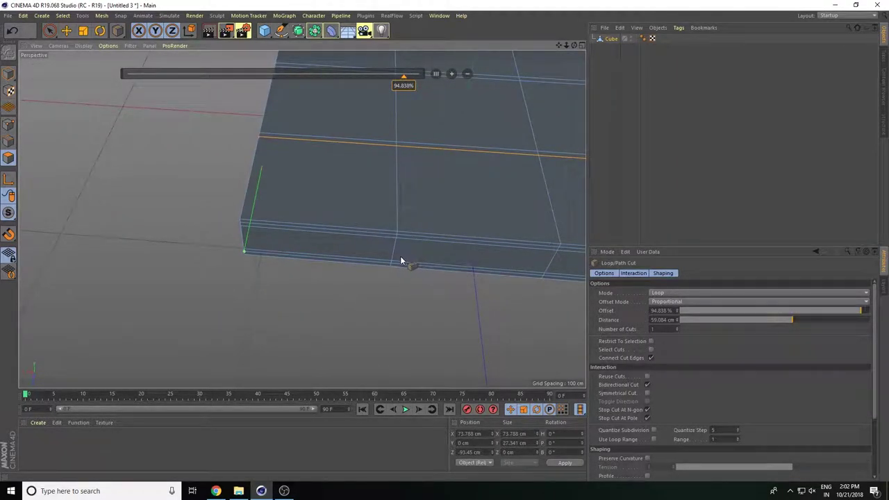
left_click(390, 263)
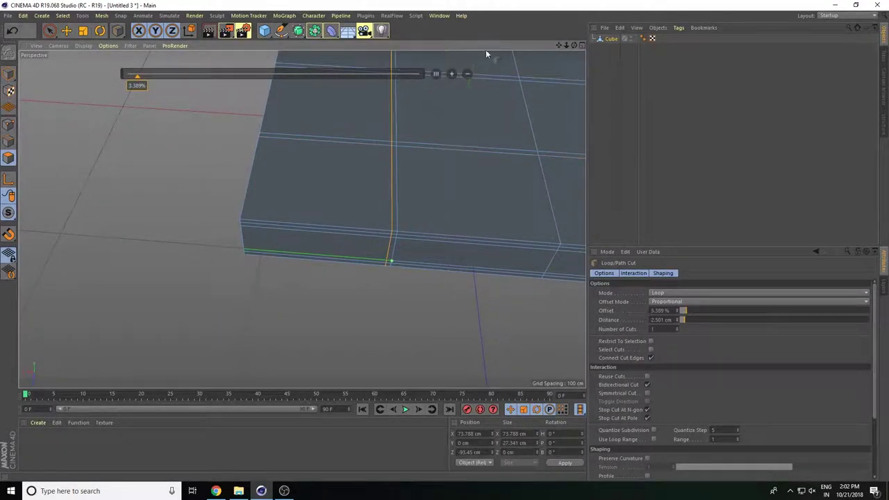
scroll(300, 218, "down", 3)
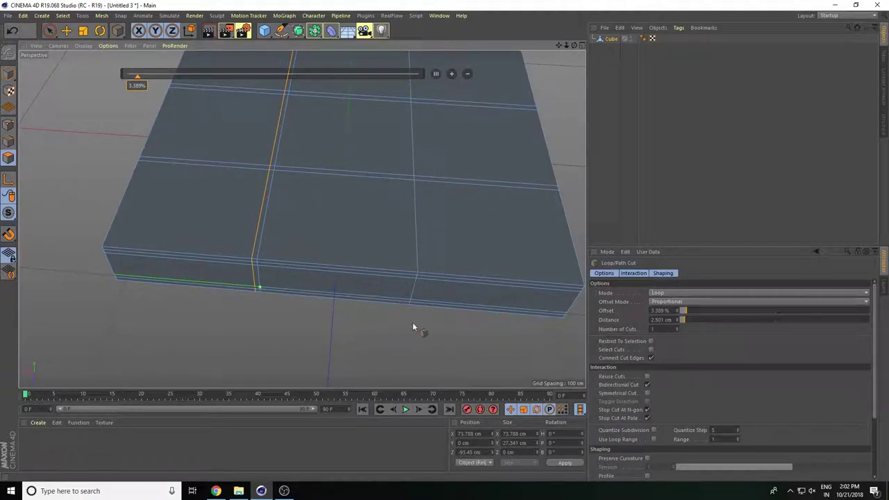
left_click(419, 306)
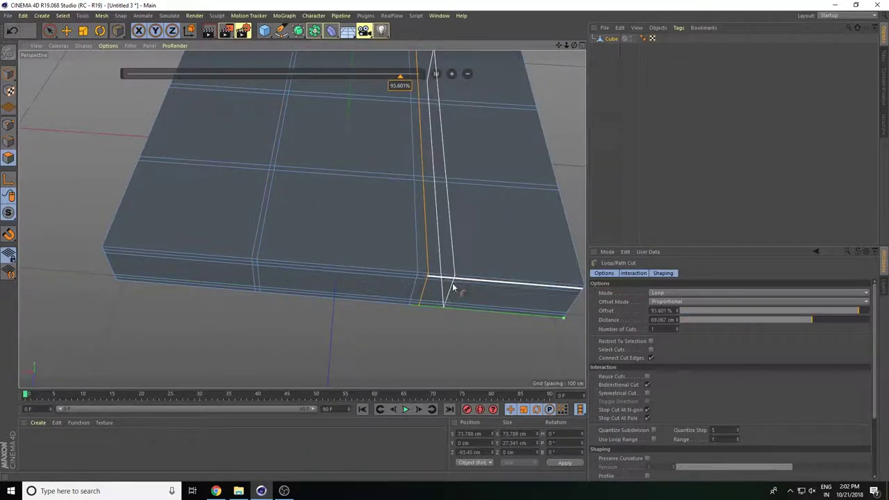
left_click_drag(453, 287, 466, 309, "alt")
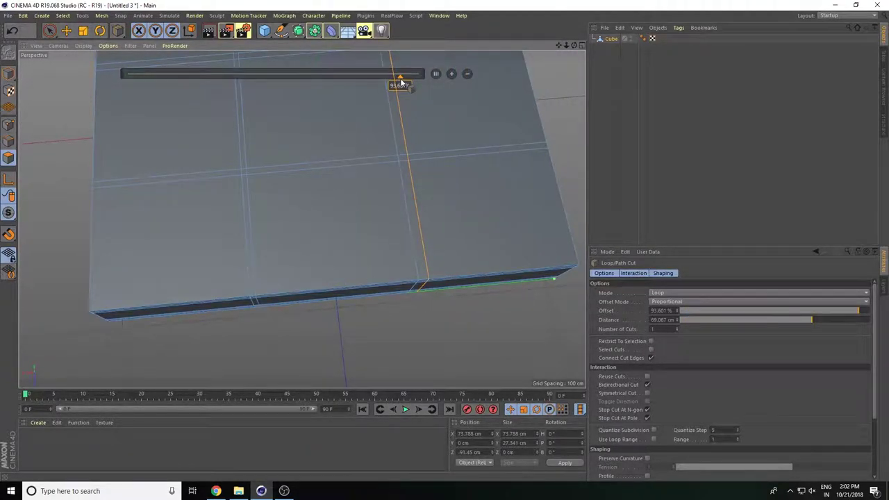
left_click_drag(399, 82, 408, 82)
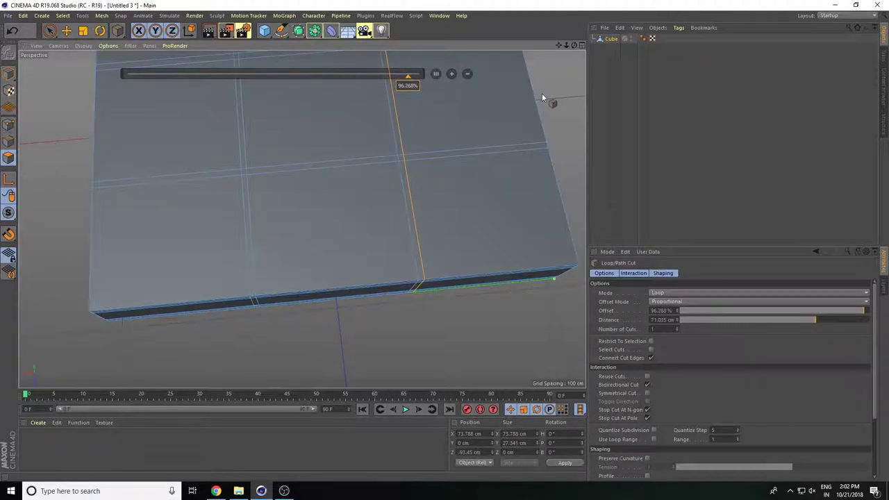
left_click(66, 31)
Step: Shift-select the nine large top panels of the slab
mouse_move(164, 243)
left_mouse_down("alt")
mouse_move(485, 63)
mouse_move(302, 218)
mouse_move(412, 250)
mouse_move(381, 260)
left_mouse_up("alt")
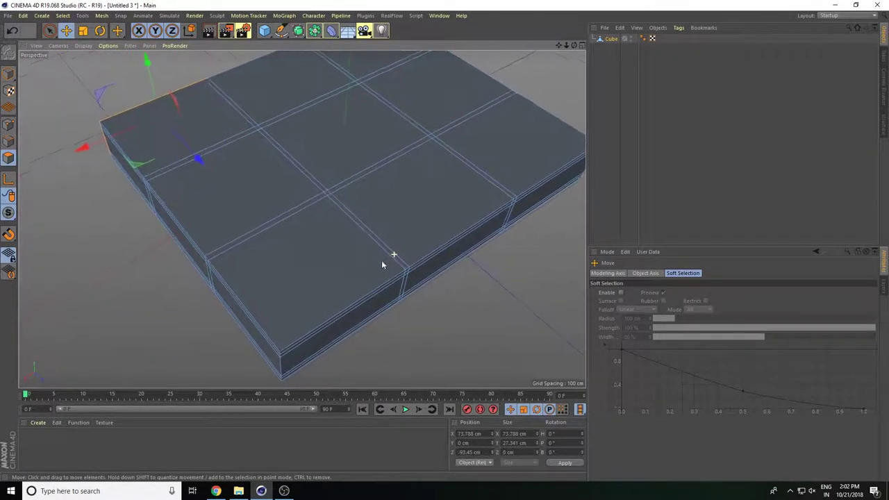
left_click(285, 274)
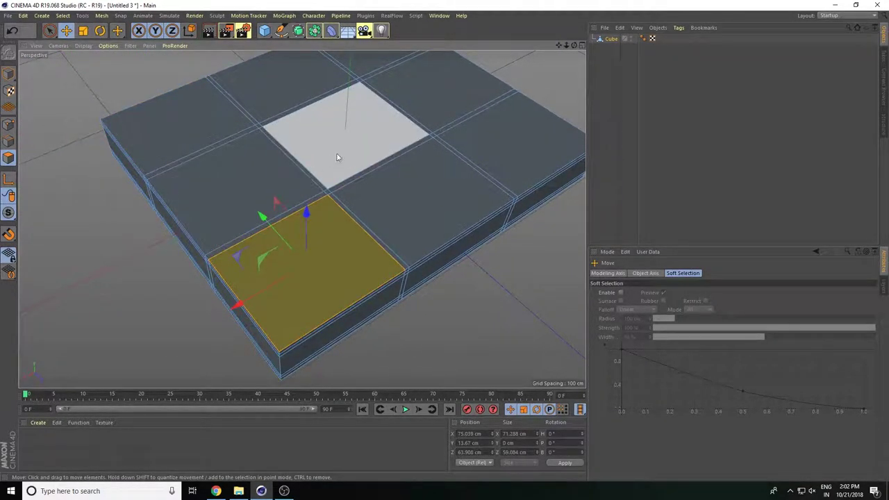
mouse_move(524, 57)
left_mouse_down("alt")
mouse_move(301, 218)
mouse_move(355, 248)
left_mouse_up("alt")
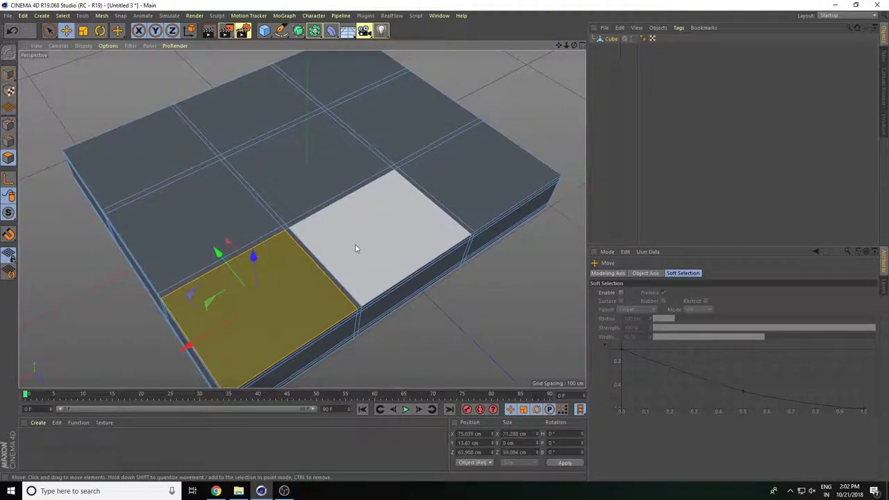
left_click(367, 232, "shift")
left_click(463, 188, "shift")
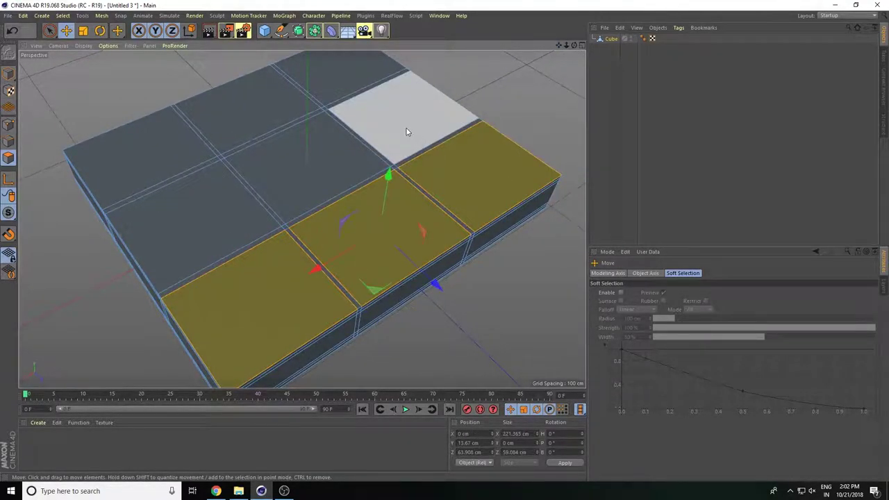
left_click(407, 133, "shift")
left_click(370, 72, "shift")
left_click(239, 101, "shift")
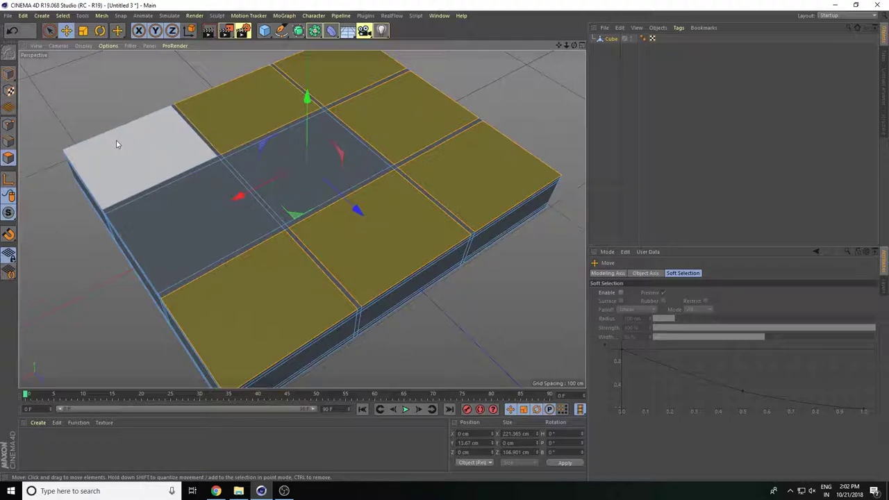
left_click(116, 145, "shift")
left_click(167, 232, "shift")
left_click(303, 177, "shift")
left_click(386, 226, "shift")
Step: Zoom in close to check the nine selected top panels
mouse_move(386, 226)
left_mouse_down("alt")
mouse_move(426, 313)
mouse_move(494, 196)
left_mouse_up("alt")
left_click_drag(555, 45, 560, 46)
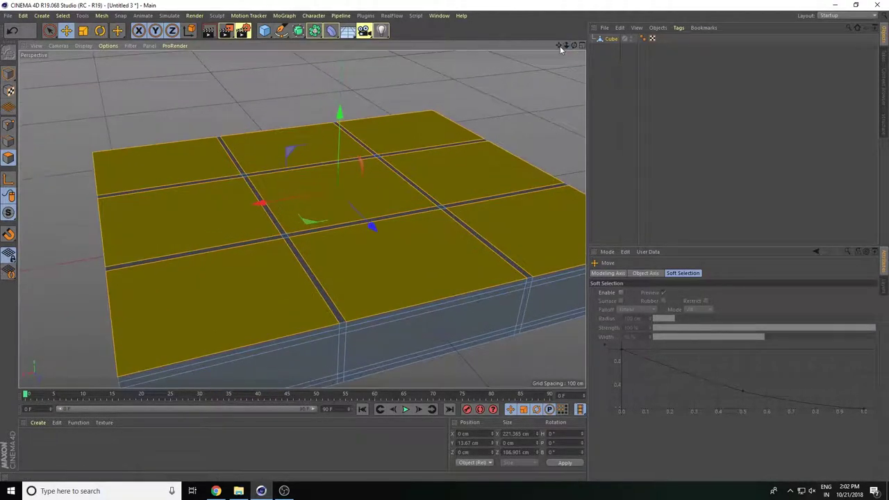
left_click_drag(302, 219, 422, 255, "alt")
scroll(409, 279, "up", 3)
scroll(415, 289, "up", 2)
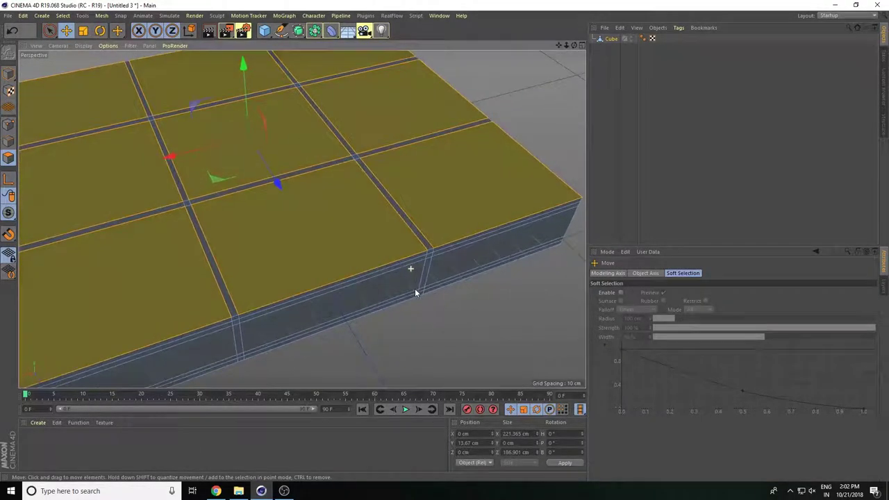
left_click_drag(414, 291, 407, 297, "alt")
left_click(328, 266, "ctrl")
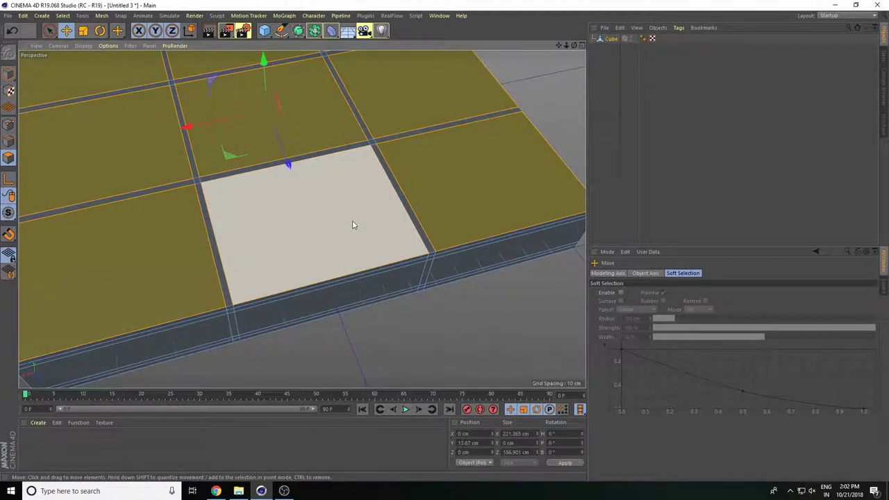
scroll(375, 297, "down", 3)
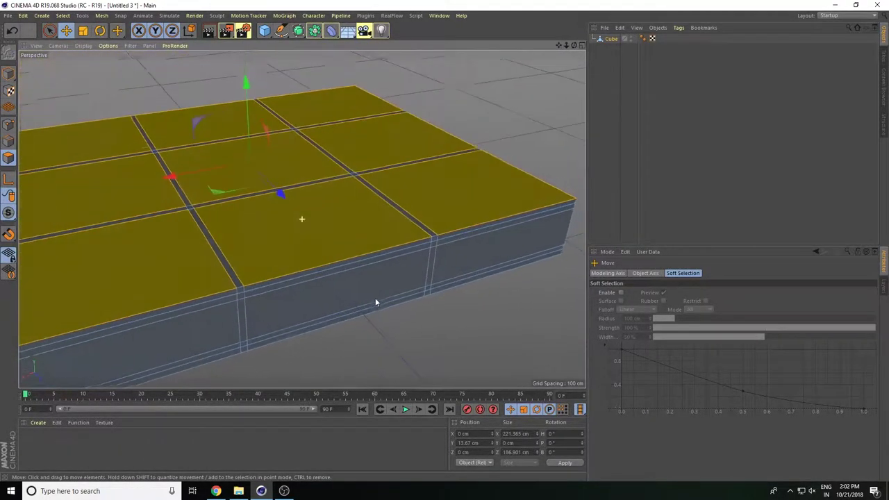
Step: Apply Extrude Inner to the nine top panels with a 0.3 cm offset
right_click(350, 221)
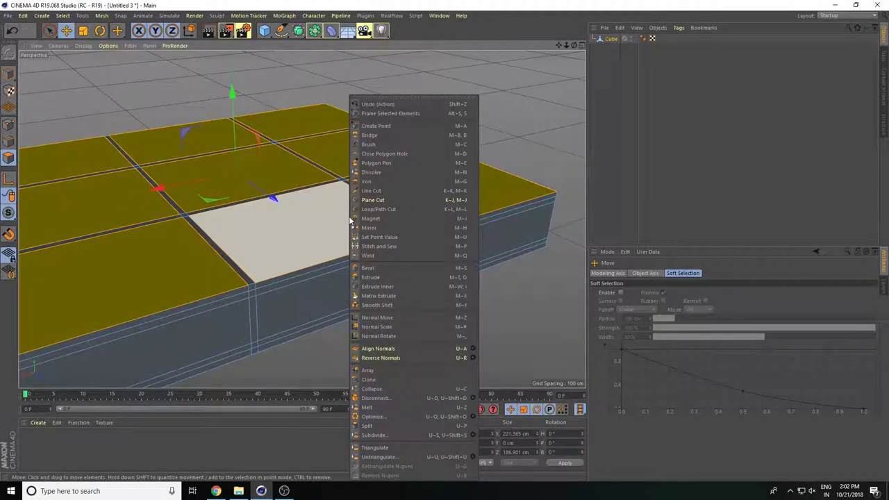
left_click(423, 287)
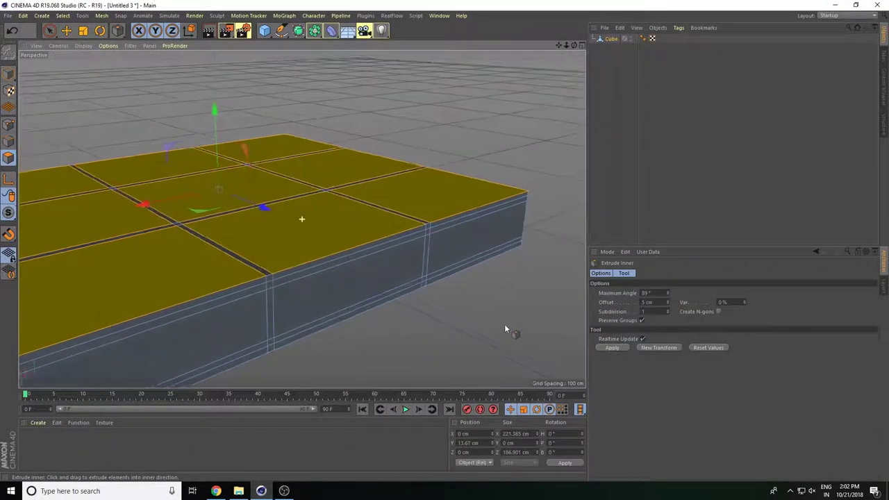
left_click(505, 326)
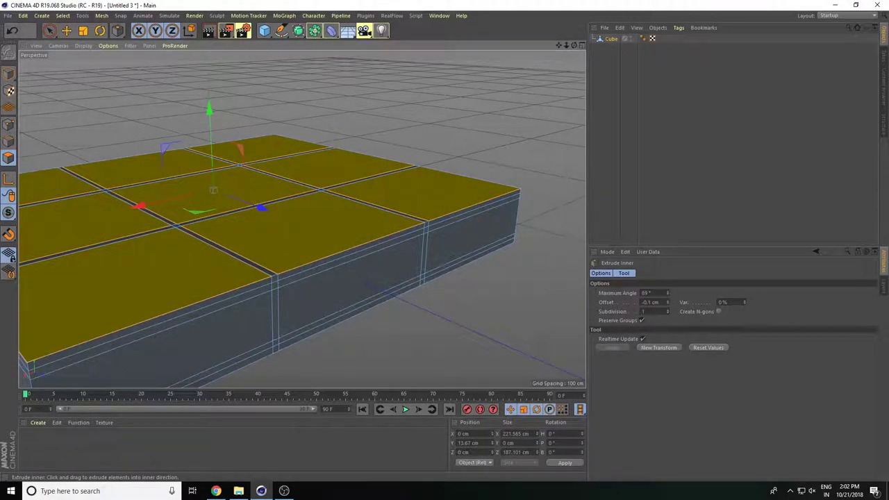
mouse_move(526, 289)
left_mouse_down("alt")
mouse_move(441, 288)
mouse_move(491, 315)
left_mouse_up("alt")
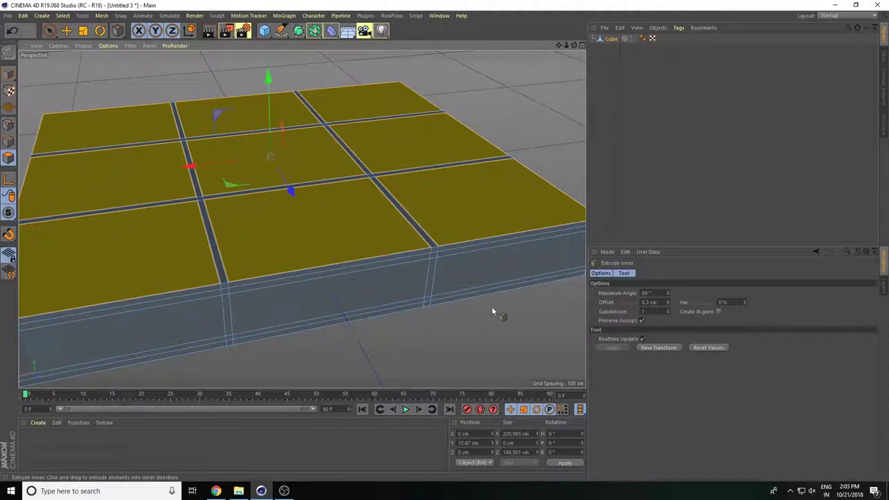
scroll(479, 302, "up", 5)
mouse_move(469, 320)
left_mouse_down("alt")
mouse_move(515, 324)
mouse_move(477, 291)
left_mouse_up("alt")
scroll(515, 324, "down", 5)
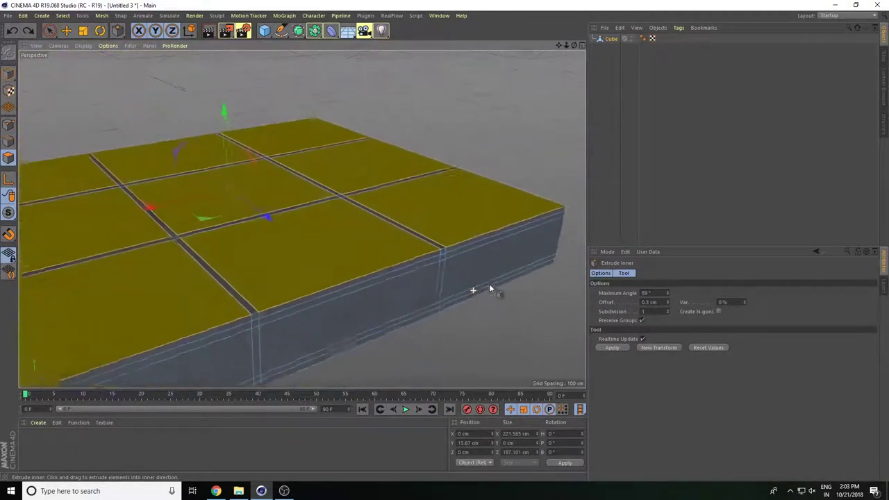
Step: Extrude the inset top panels downward by -1.9 cm
right_click(324, 225)
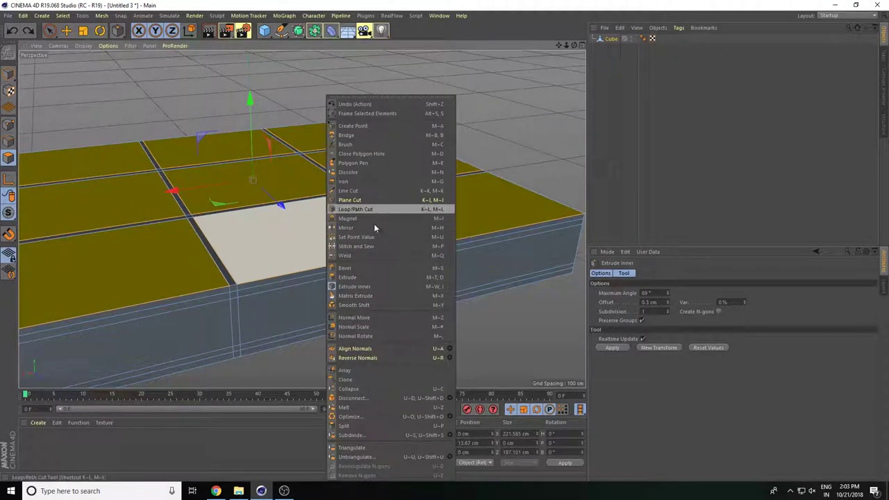
left_click(376, 276)
left_click_drag(446, 318, 471, 334, "alt")
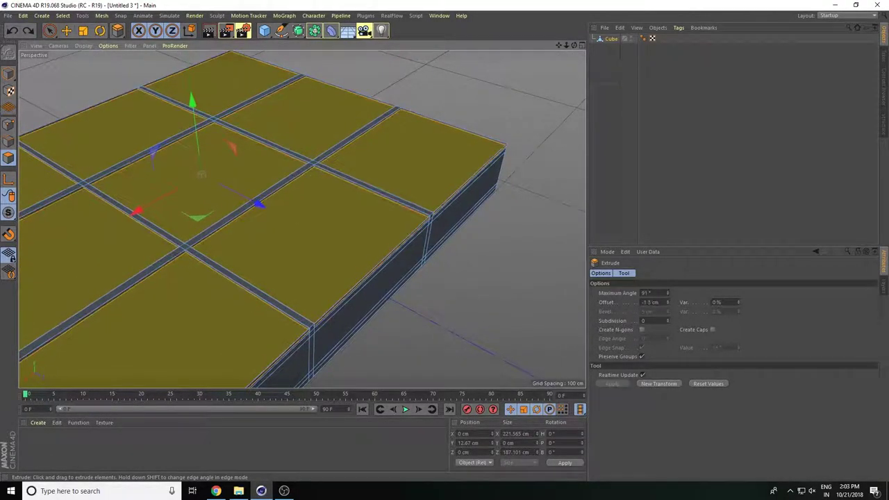
left_click_drag(278, 208, 220, 208)
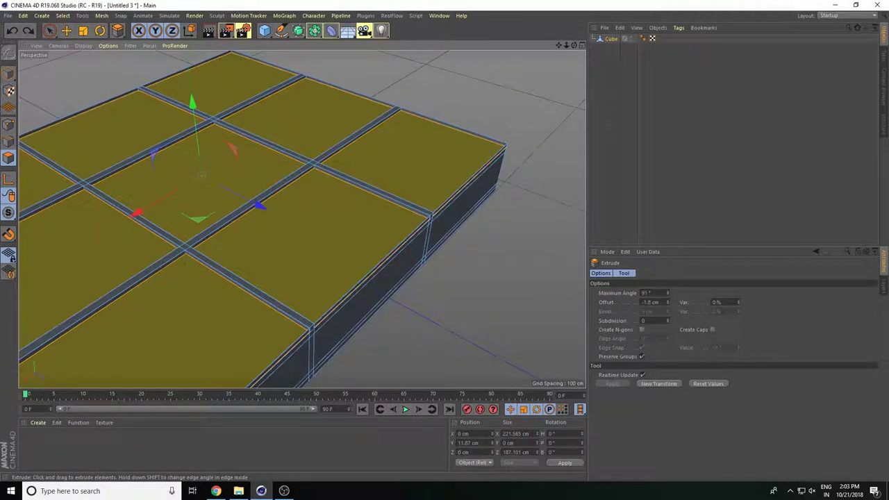
mouse_move(444, 264)
left_mouse_down("alt")
mouse_move(234, 234)
mouse_move(214, 246)
mouse_move(377, 278)
mouse_move(391, 278)
mouse_move(397, 269)
mouse_move(388, 265)
left_mouse_up("alt")
left_click(388, 265)
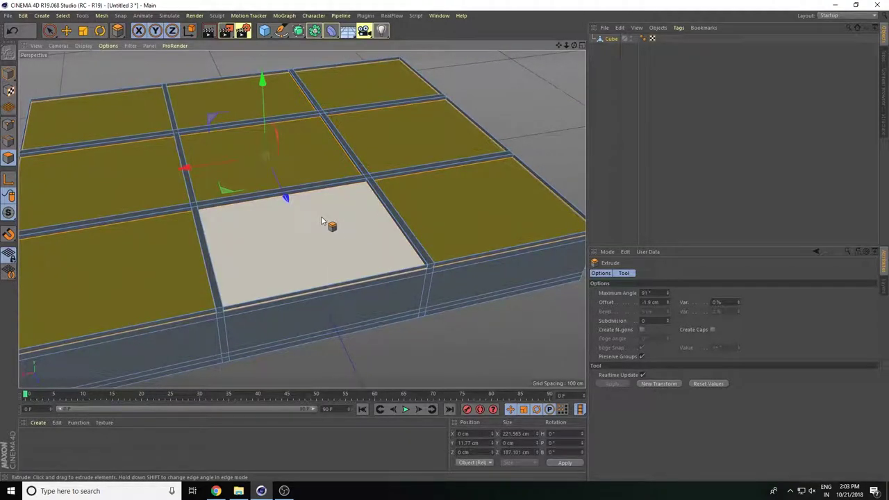
Step: Bevel the selected top panels into raised pads
right_click(327, 224)
left_click(367, 269)
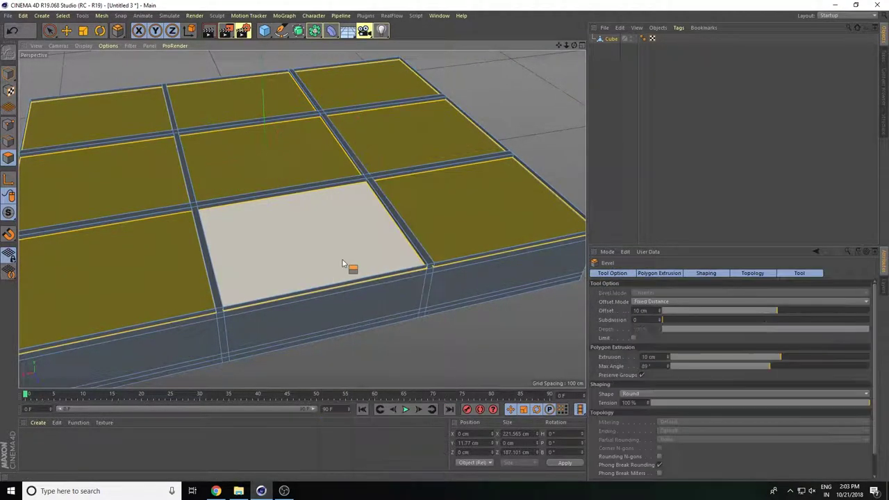
left_click_drag(307, 258, 309, 229)
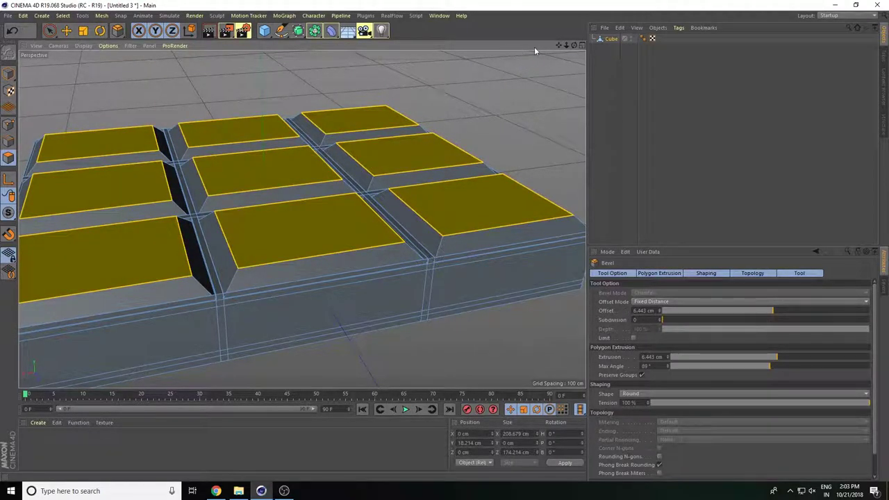
left_click_drag(566, 48, 563, 152)
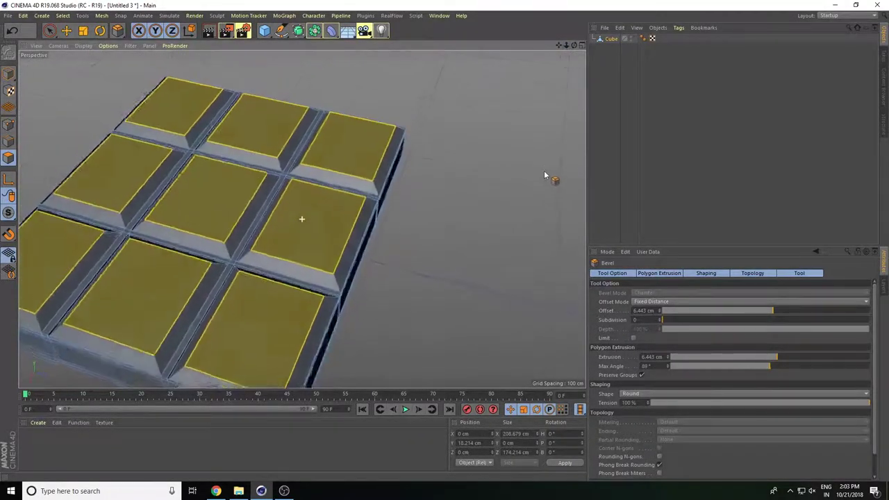
left_click_drag(562, 152, 528, 180)
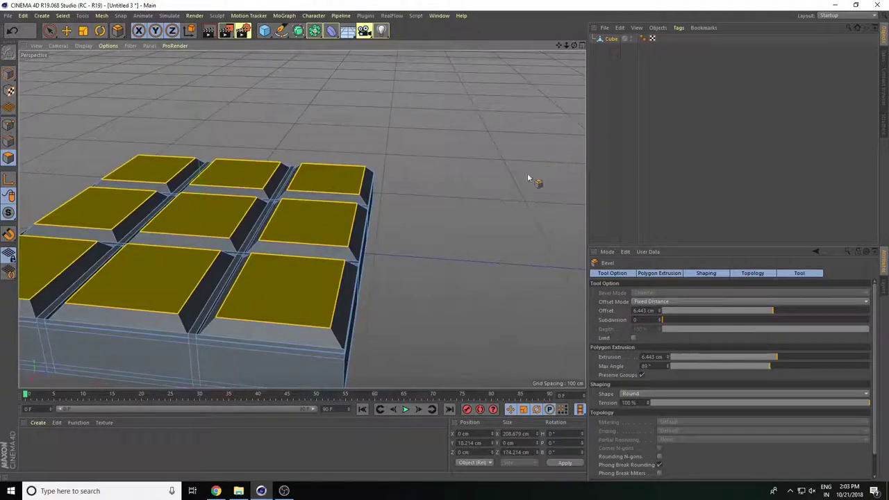
Step: Tune the bevel to a 12 cm offset and 6 cm extrusion
left_click_drag(772, 313, 777, 313)
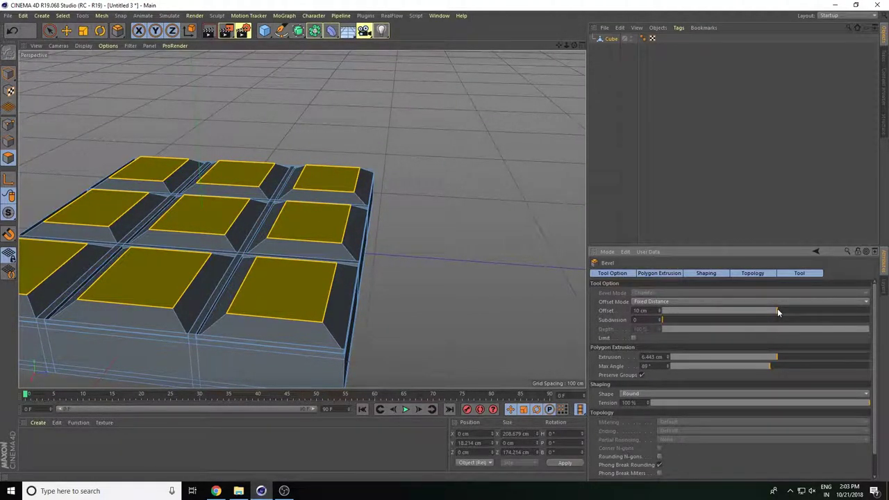
left_click_drag(779, 357, 774, 357)
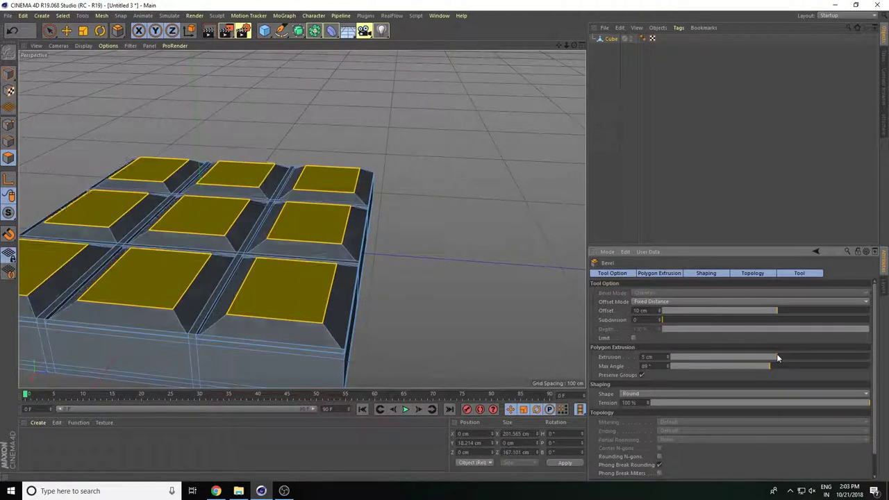
mouse_move(530, 325)
left_mouse_down("alt")
mouse_move(407, 302)
mouse_move(393, 312)
mouse_move(490, 340)
left_mouse_up("alt")
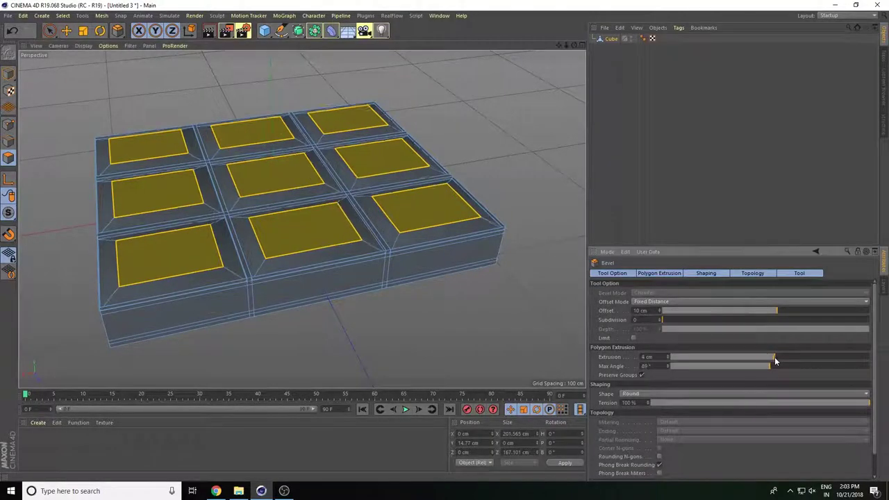
left_click_drag(782, 358, 779, 357)
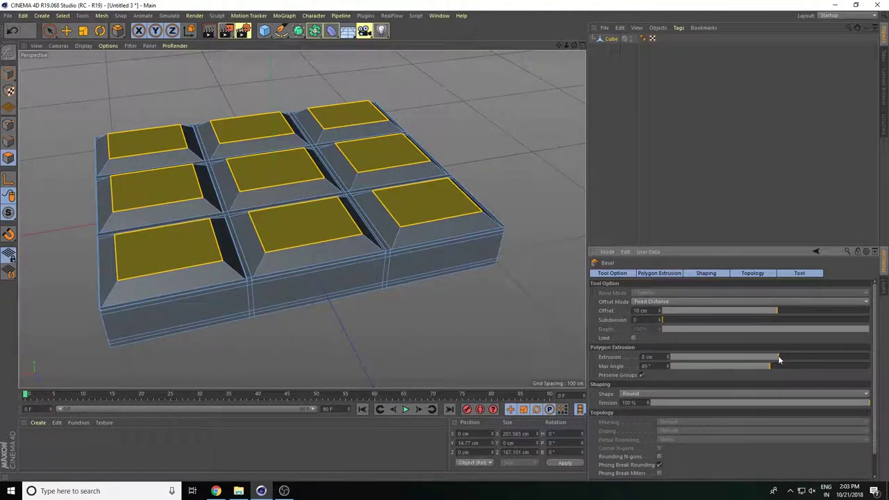
left_click_drag(401, 313, 505, 294, "alt")
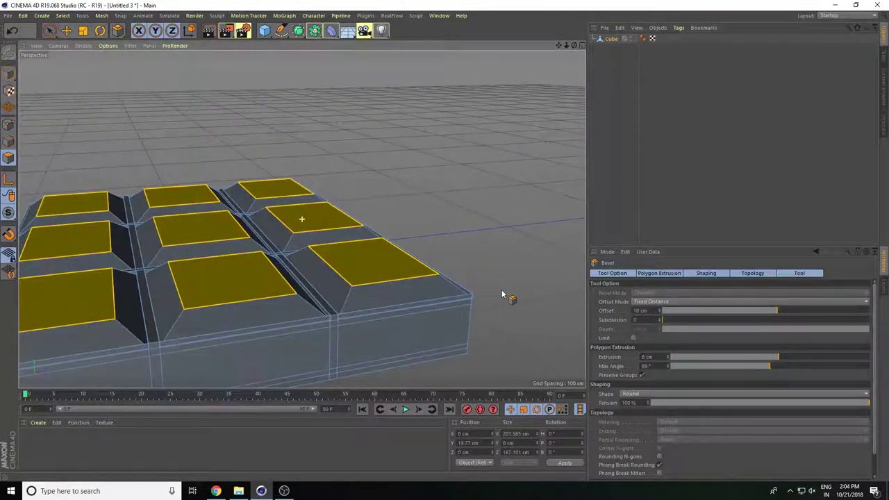
left_click_drag(778, 358, 777, 355)
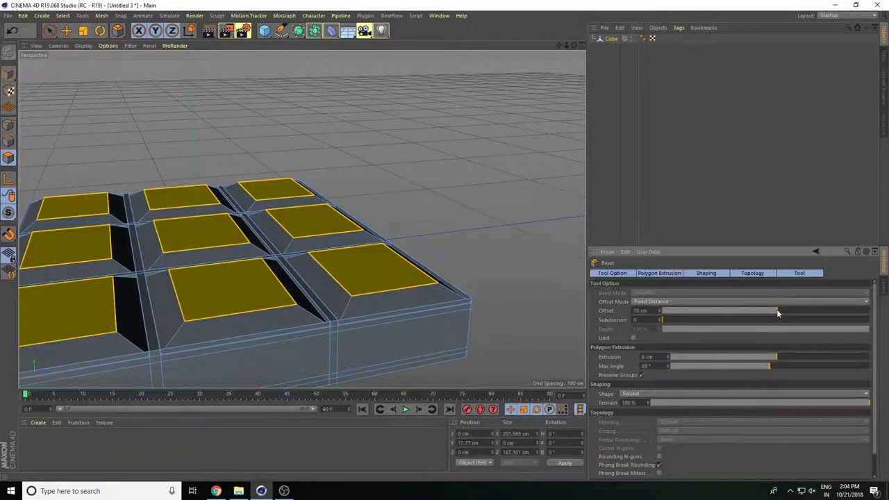
left_click_drag(777, 313, 778, 309)
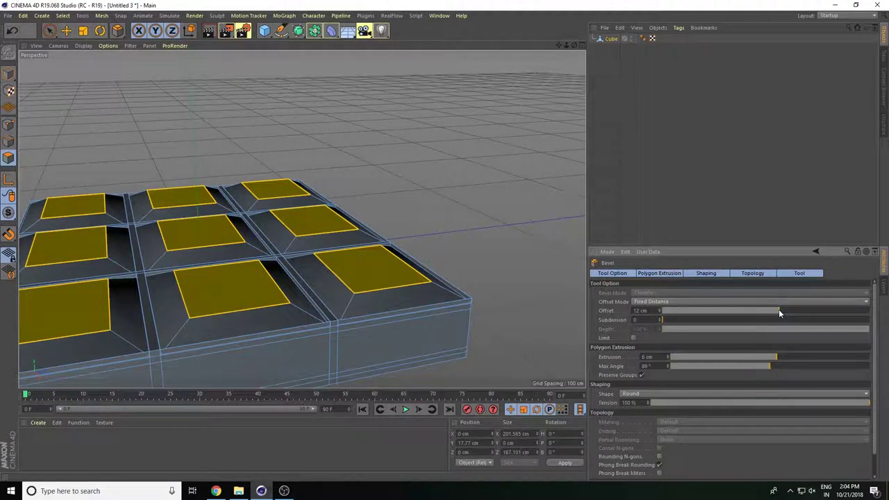
left_click_drag(556, 295, 523, 96, "alt")
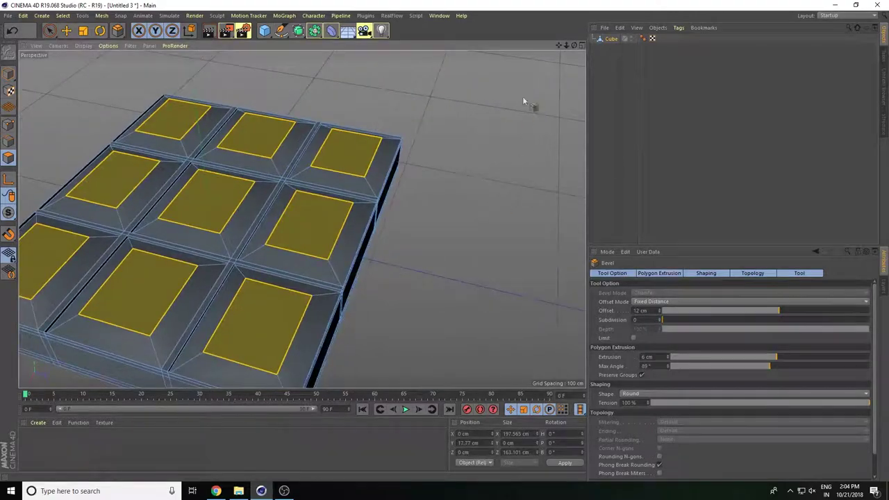
left_click_drag(563, 44, 32, 34)
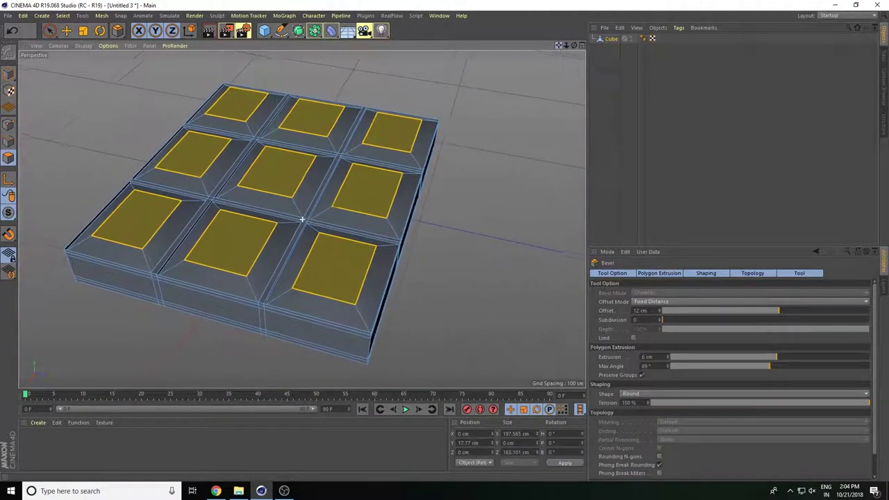
Step: Deselect the bevelled top faces and add a Subdivision Surface object from the top toolbar
left_click(67, 30)
left_click(453, 232)
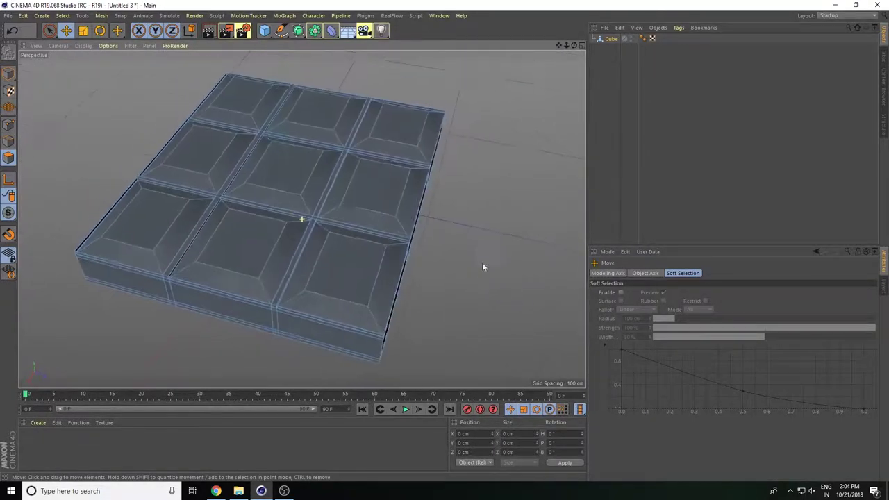
mouse_move(484, 266)
left_mouse_down("alt")
mouse_move(540, 212)
mouse_move(551, 249)
mouse_move(496, 273)
mouse_move(507, 270)
left_mouse_up("alt")
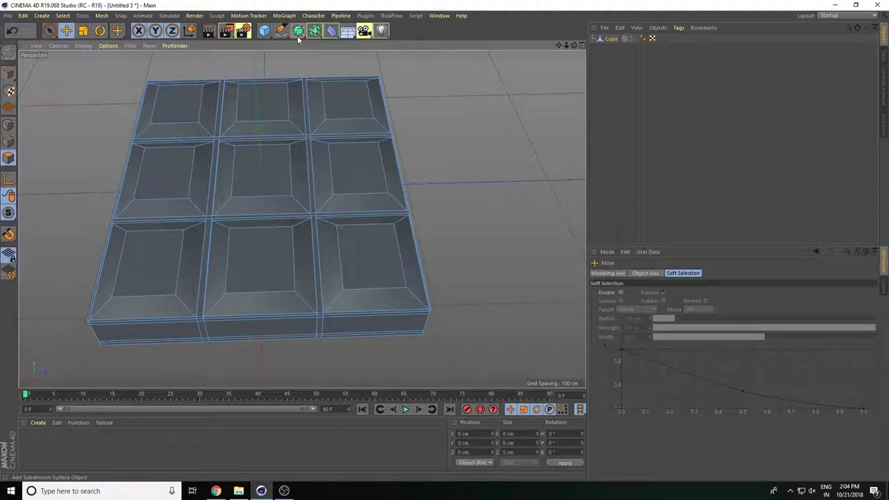
left_click_drag(297, 35, 348, 44)
Step: Parent the Cube under the Subdivision Surface to smooth it into a puffy nine-panel cushion
left_click(611, 48)
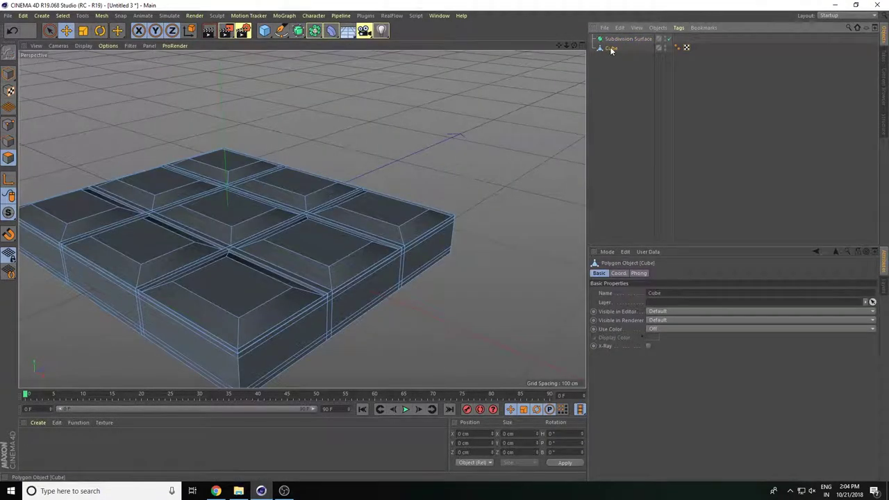
left_click_drag(628, 42, 623, 39)
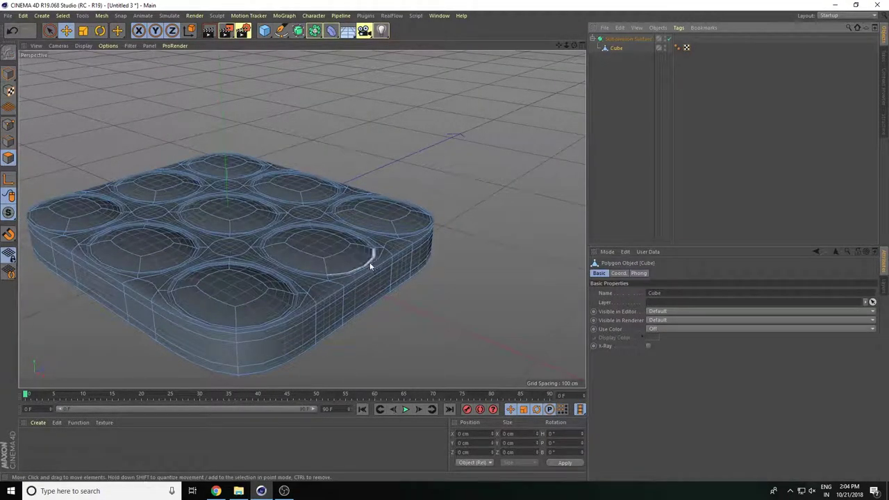
mouse_move(367, 254)
left_mouse_down("alt")
mouse_move(450, 272)
mouse_move(278, 248)
mouse_move(230, 210)
mouse_move(275, 245)
mouse_move(265, 231)
left_mouse_up("alt")
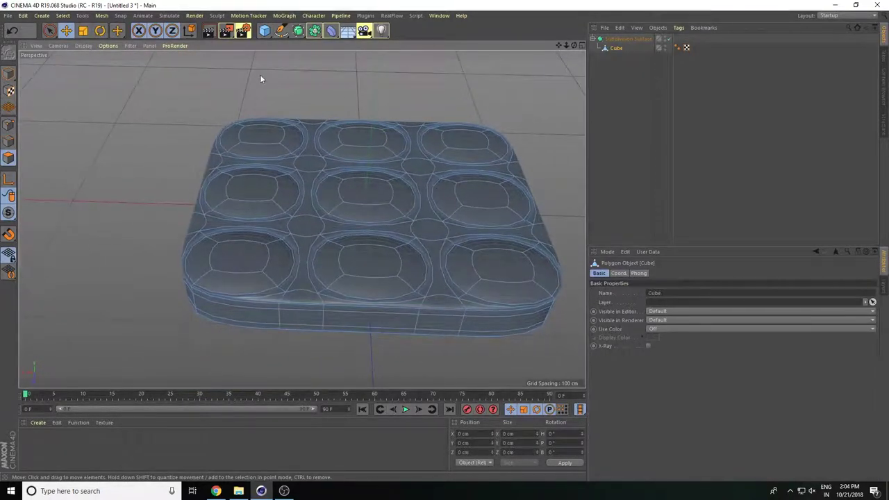
Step: Preview the smoothed cushion in Render View, then return to the editable viewport
left_click(210, 32)
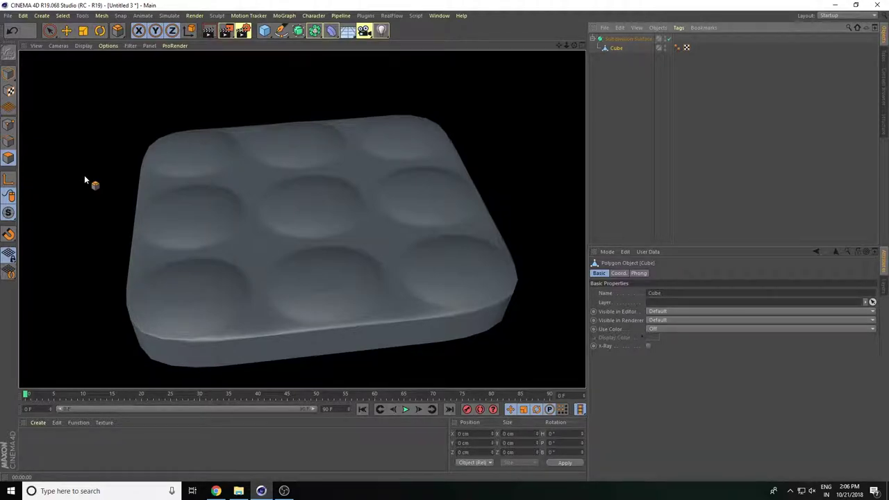
left_click(8, 73)
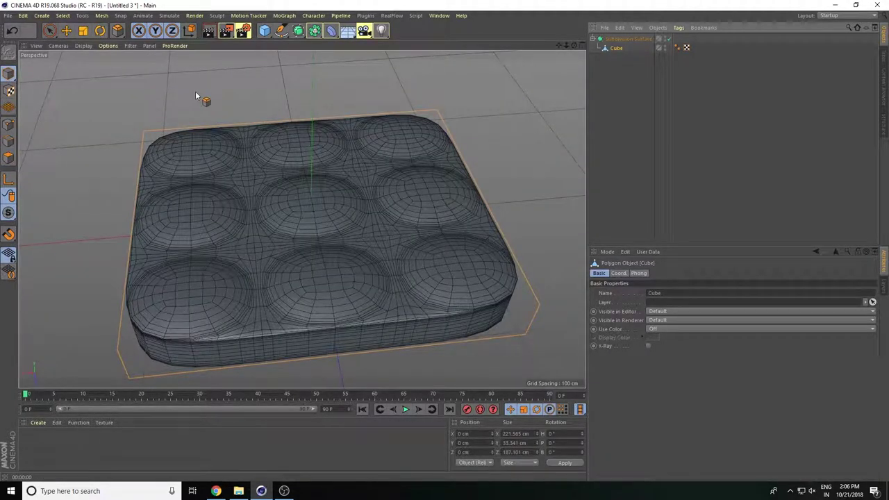
left_click(67, 30)
mouse_move(92, 94)
left_mouse_down("alt")
mouse_move(480, 150)
mouse_move(500, 159)
mouse_move(492, 164)
left_mouse_up("alt")
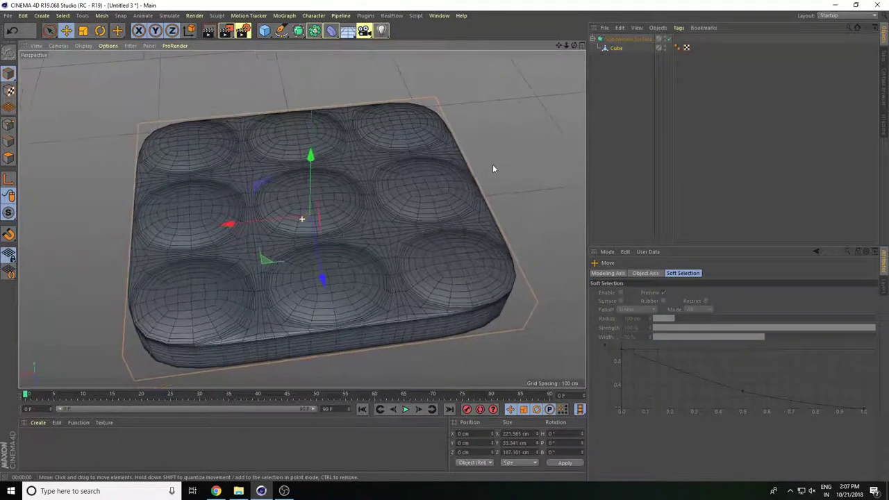
Step: Add a sphere and shrink its radius to 10 cm above the cushion
left_click(266, 32)
left_click(452, 62)
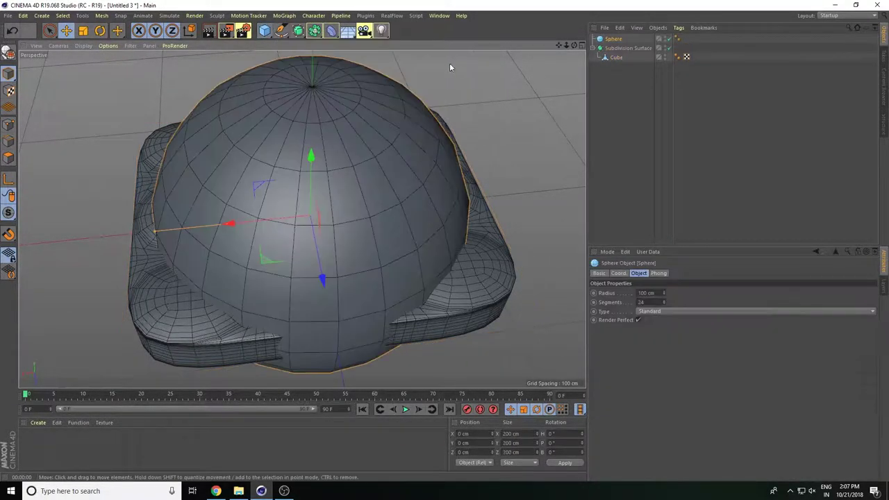
left_click_drag(663, 295, 664, 340)
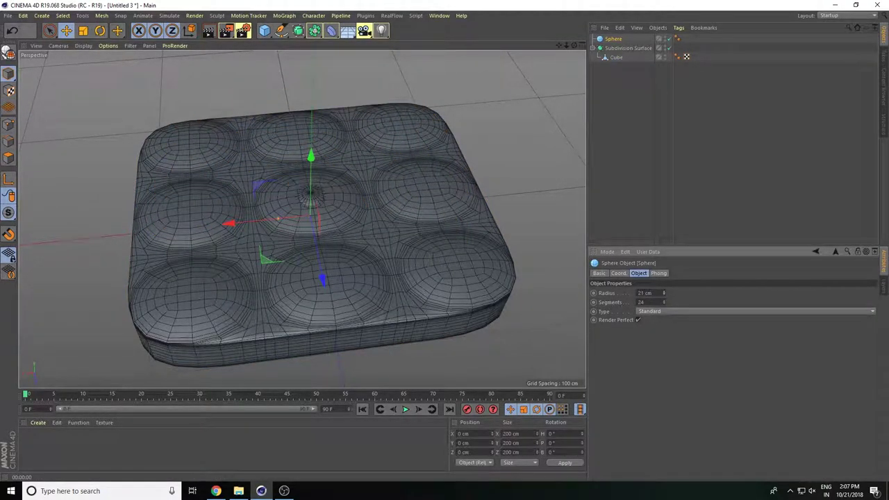
left_click_drag(312, 167, 313, 125)
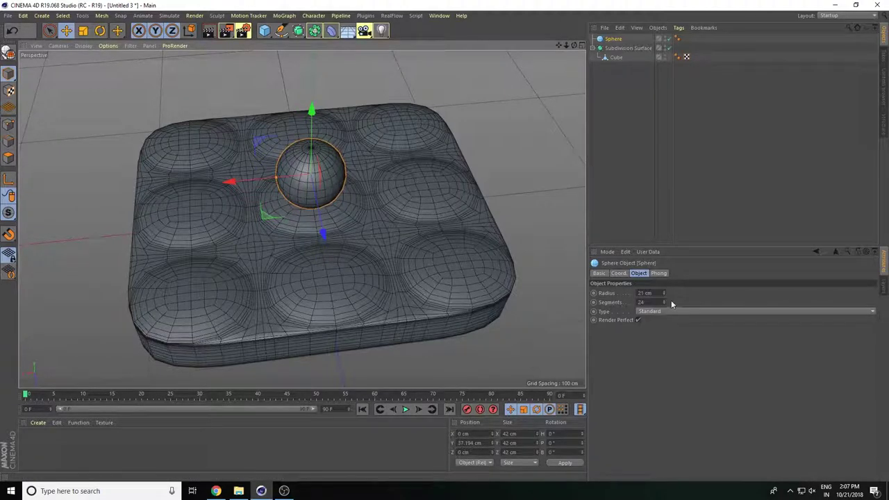
left_click_drag(663, 293, 664, 316)
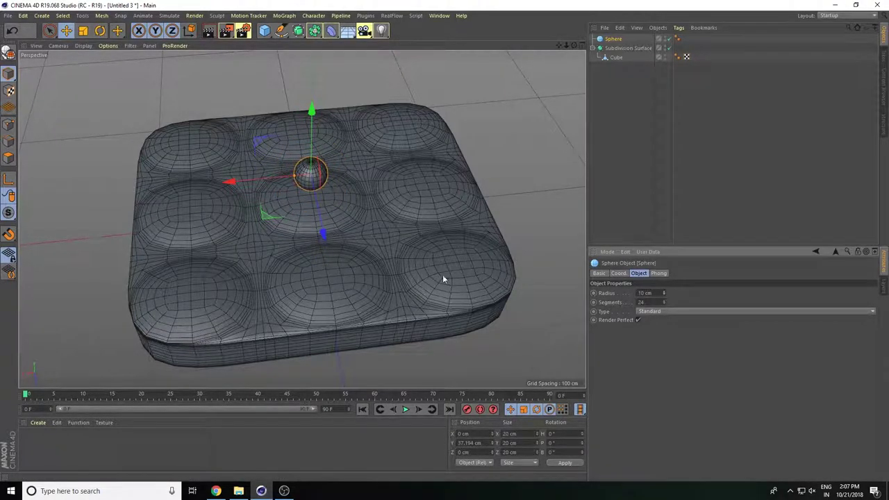
mouse_move(443, 274)
left_mouse_down("alt")
mouse_move(376, 273)
mouse_move(304, 136)
mouse_move(308, 177)
mouse_move(266, 234)
mouse_move(361, 308)
mouse_move(324, 257)
left_mouse_up("alt")
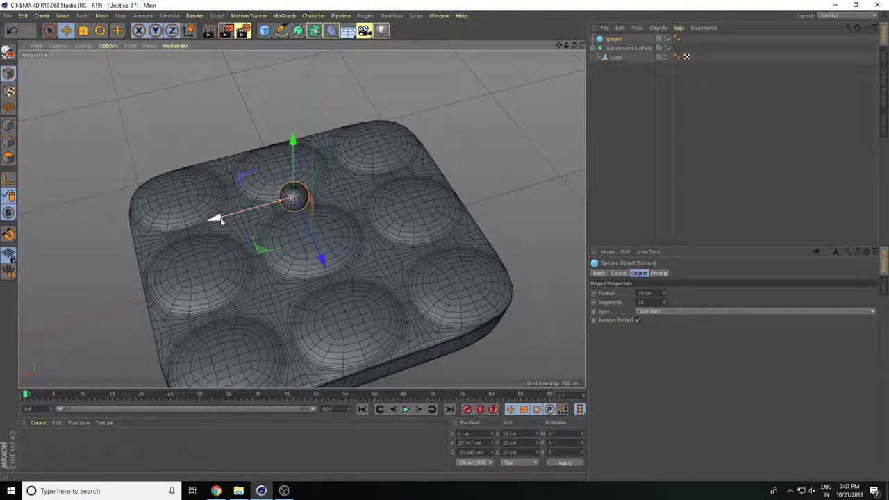
Step: Place the sphere on a dimple and copy it to the opposite dimple
left_click_drag(220, 217, 170, 229)
mouse_move(308, 276)
left_mouse_down("alt")
mouse_move(273, 238)
mouse_move(304, 270)
left_mouse_up("alt")
key("ctrl+c")
key("ctrl+v")
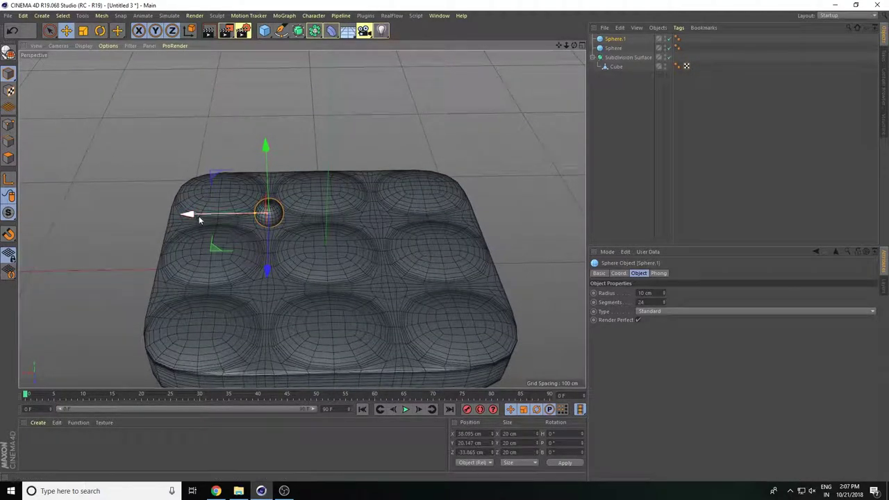
mouse_move(189, 215)
left_mouse_down()
mouse_move(316, 224)
mouse_move(297, 224)
left_mouse_up()
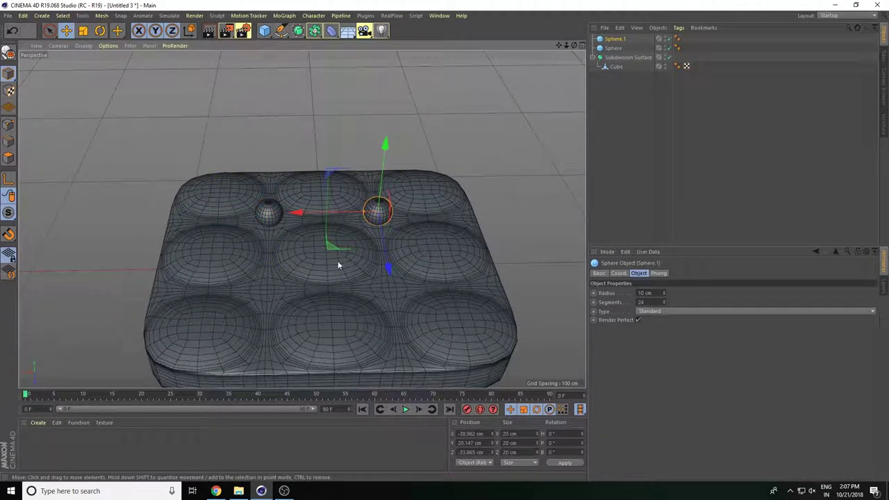
Step: Duplicate both spheres to the front dimples and sink all four into the cushion surface
left_click(614, 48, "ctrl")
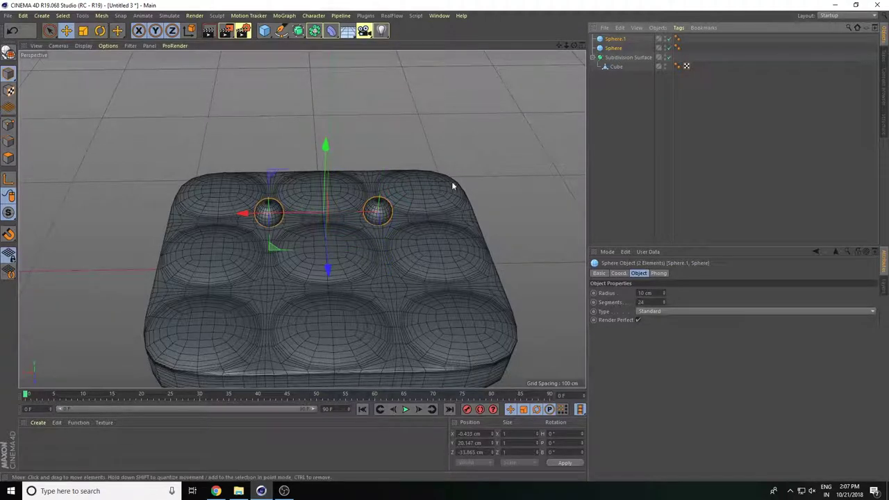
key("ctrl+c")
key("ctrl+v")
left_click_drag(326, 268, 320, 358)
left_click_drag(379, 261, 429, 222, "alt")
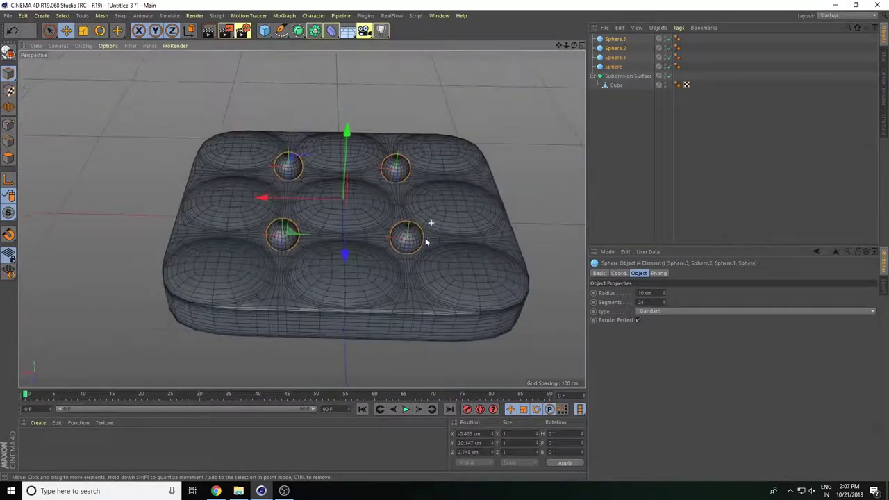
left_click_drag(348, 144, 348, 152)
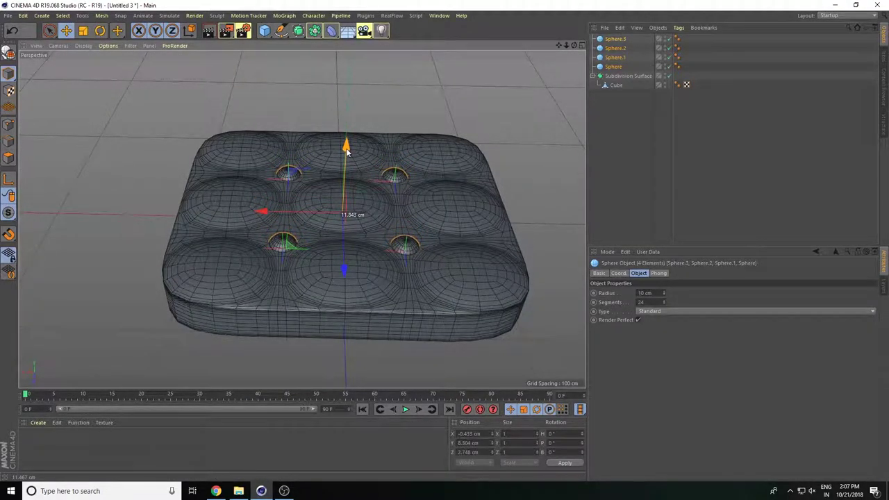
Step: Check the buttons in a render, then lower all four spheres to Y 6.364 cm
left_click(210, 33)
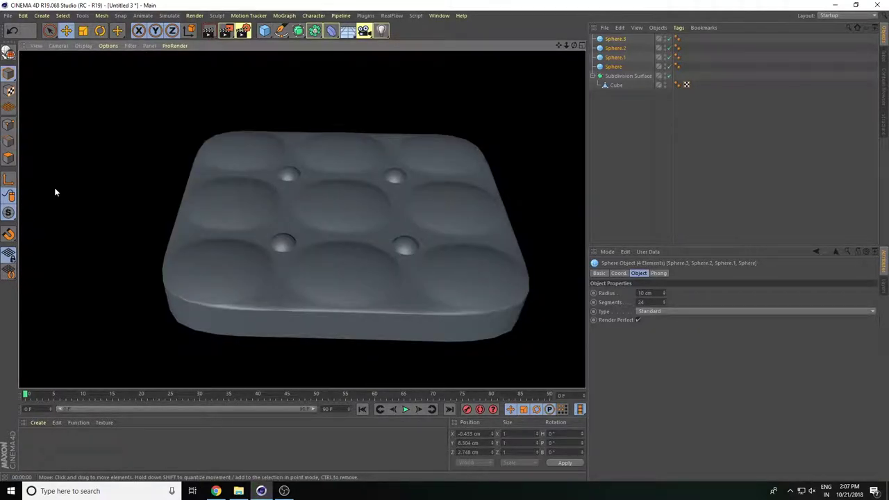
left_click(594, 143)
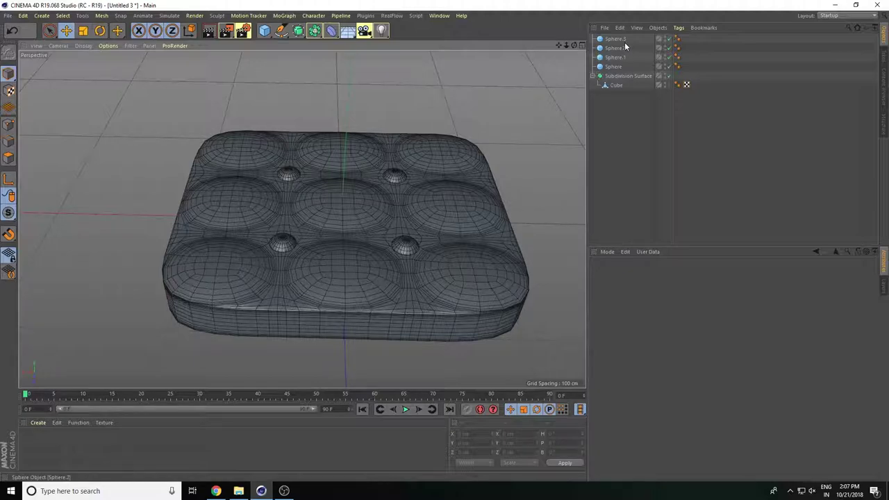
left_click_drag(624, 46, 620, 71)
left_click_drag(354, 159, 223, 93)
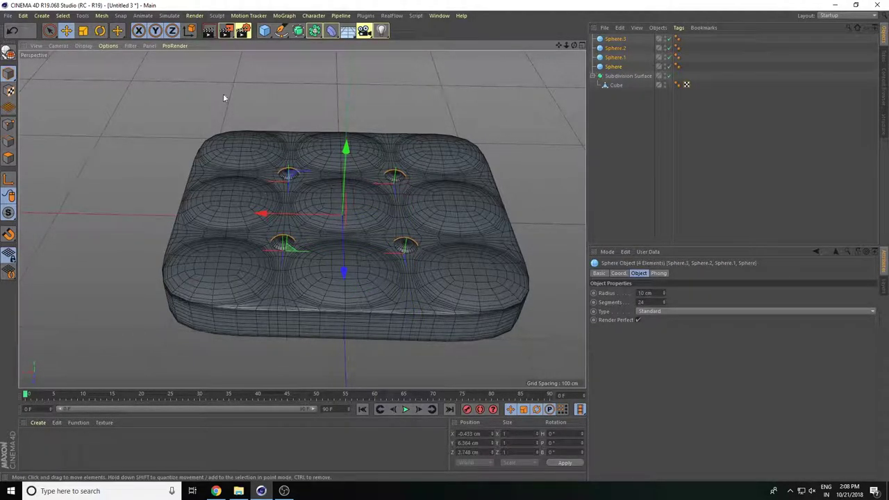
key("ctrl+r")
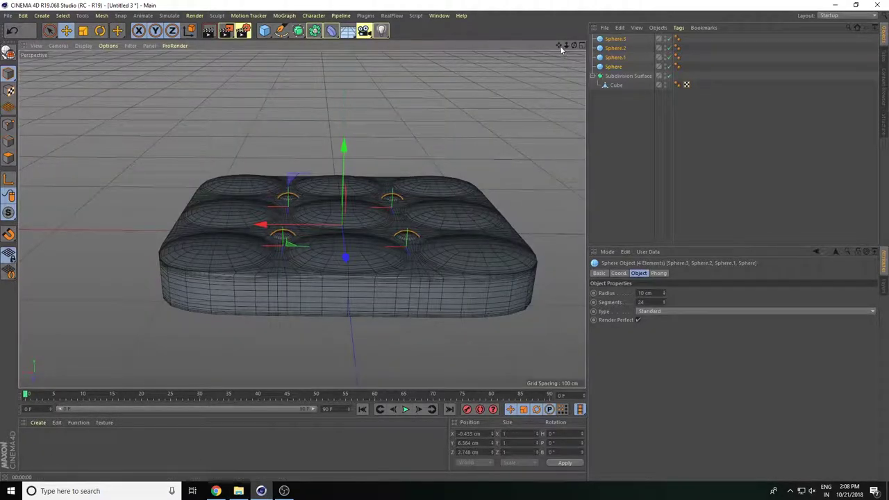
left_click_drag(546, 54, 430, 229, "alt")
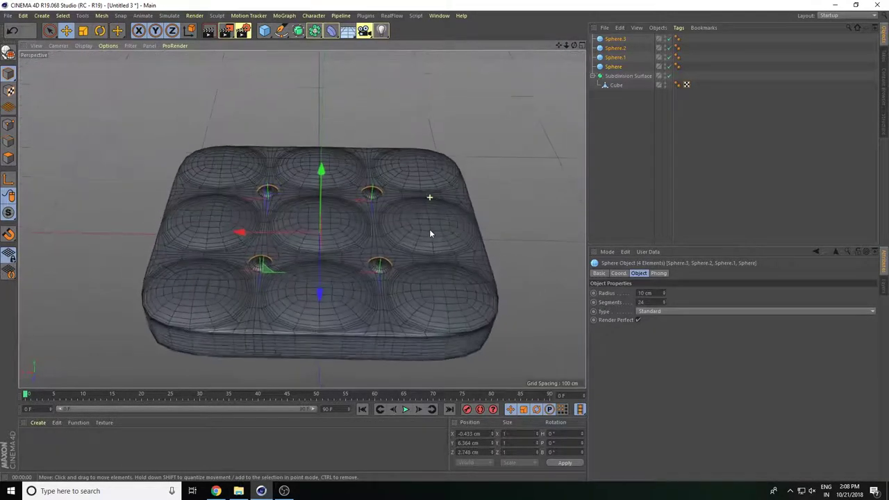
Step: Select the Cube body and switch to the Live Selection tool
left_click(616, 84)
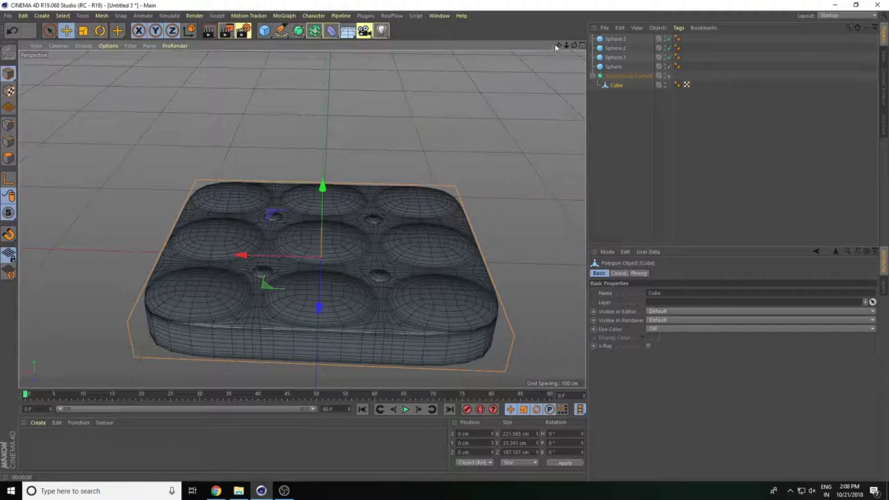
left_click_drag(490, 115, 411, 222, "alt")
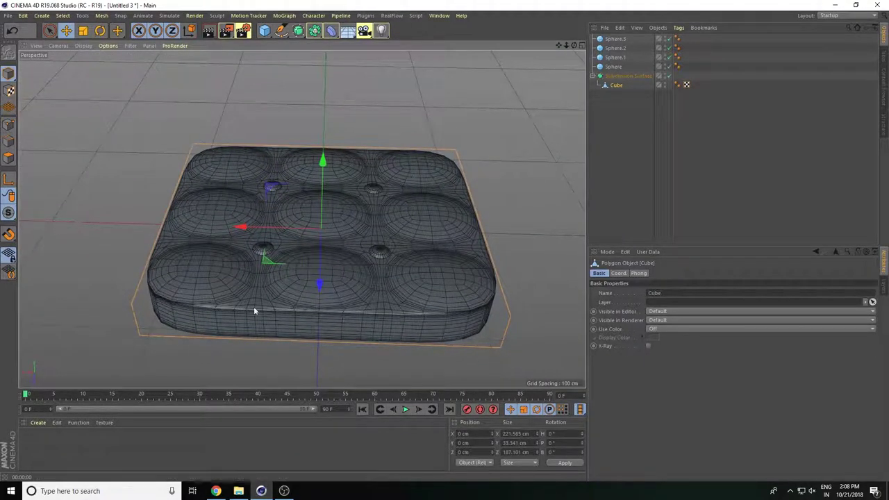
left_click(50, 30)
left_click(87, 45)
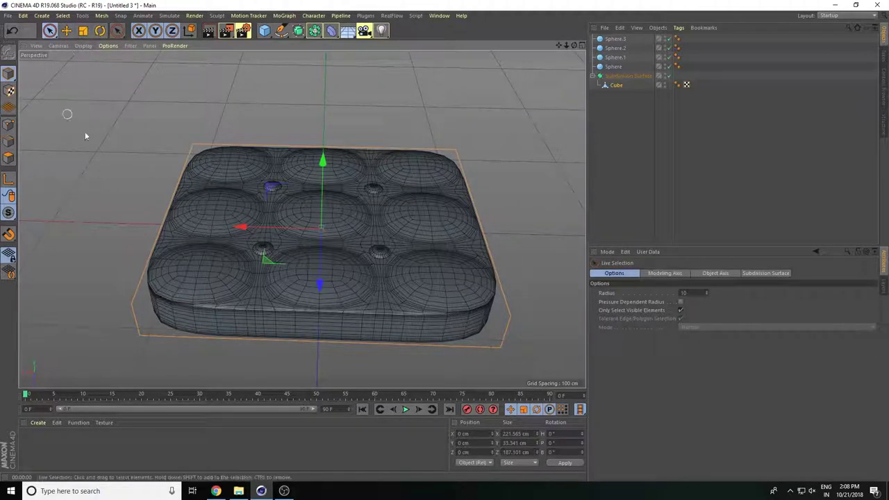
Step: Reselect the Cube, enter Polygon mode, and zoom in on the cushion's side band
left_click_drag(227, 195, 347, 205, "alt")
left_click(617, 85)
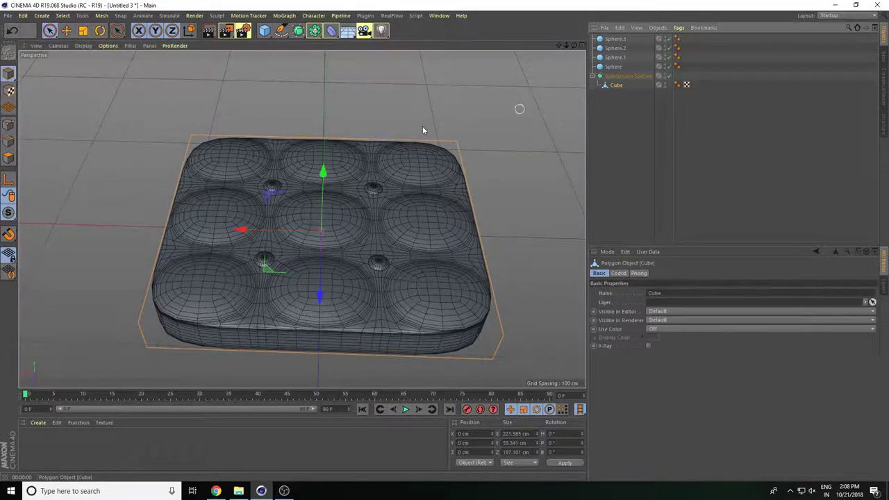
left_click(9, 158)
mouse_move(208, 159)
left_mouse_down("alt")
mouse_move(225, 161)
mouse_move(222, 129)
left_mouse_up("alt")
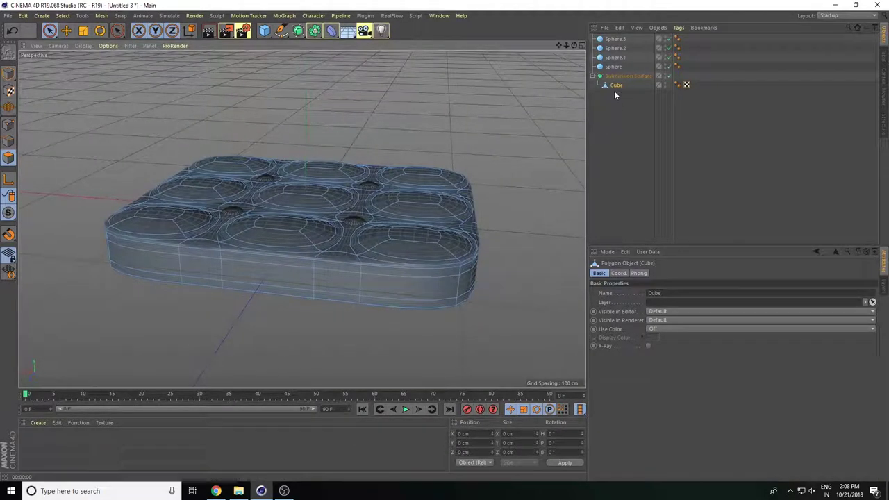
mouse_move(347, 251)
left_mouse_down("alt")
mouse_move(350, 271)
mouse_move(299, 282)
left_mouse_up("alt")
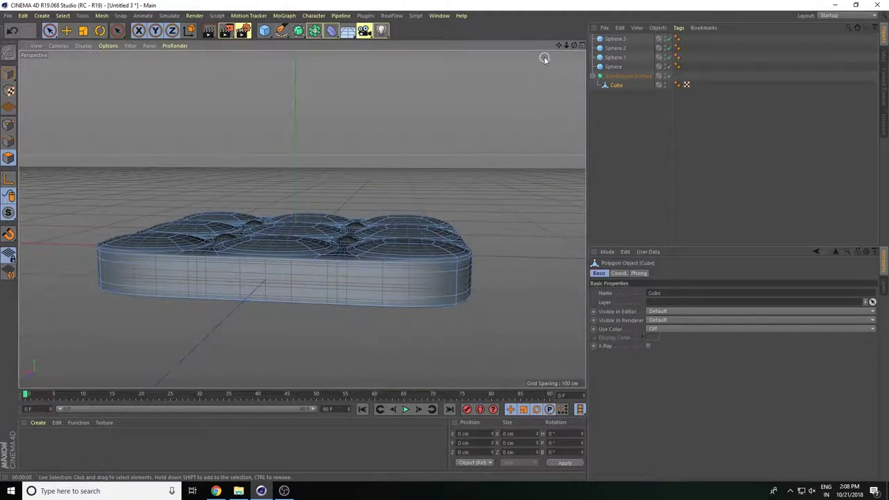
left_click_drag(566, 45, 565, 47)
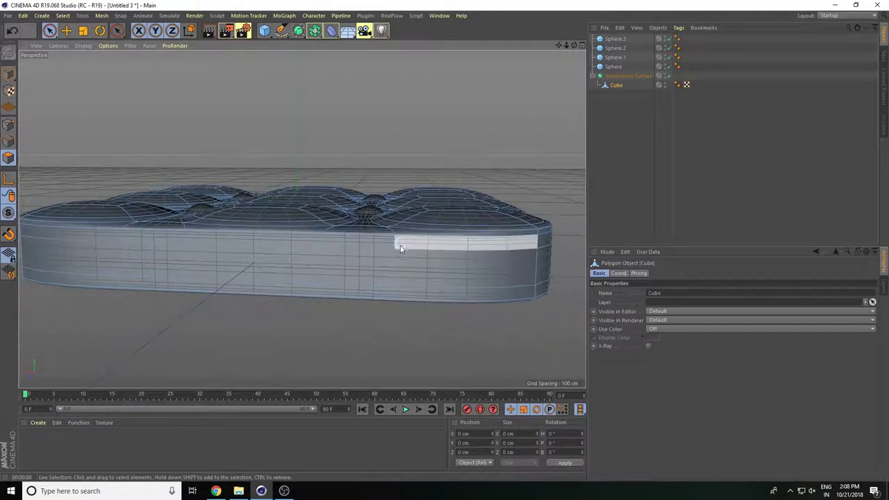
left_click_drag(396, 242, 393, 281, "alt")
Step: Activate the Scale tool and select the first polygons along the front side band
left_click(445, 261)
key("t")
left_click_drag(445, 260, 212, 291, "alt")
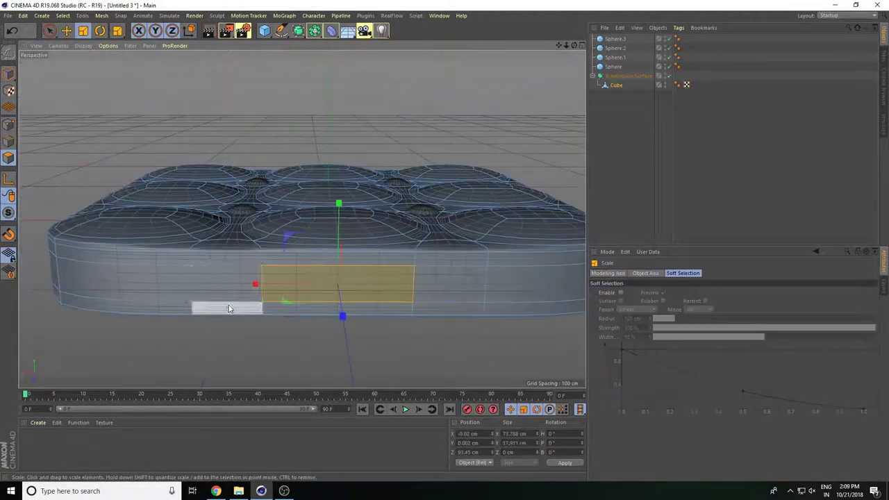
left_click(212, 290, "shift")
left_click(134, 293, "shift")
mouse_move(232, 338)
left_mouse_down("alt")
mouse_move(364, 331)
mouse_move(309, 326)
left_mouse_up("alt")
left_click(382, 323, "shift")
left_click(456, 355, "shift")
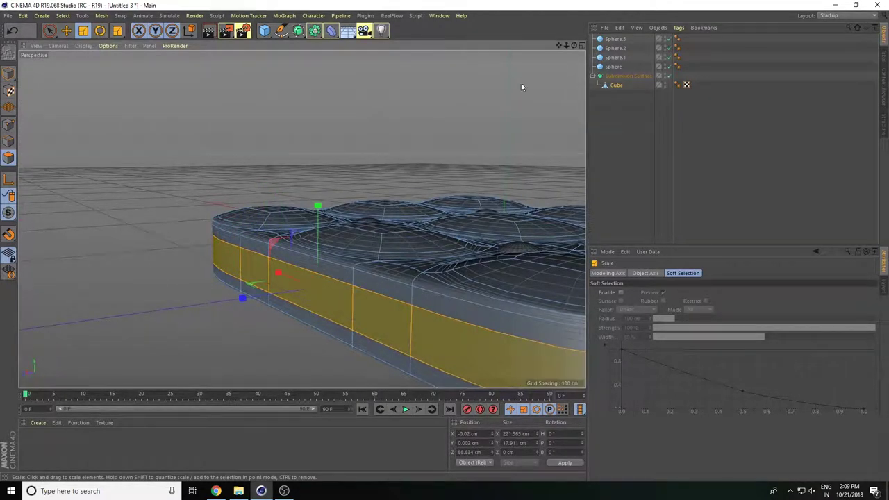
Step: Extend the band selection around the rounded corner and along the next side
left_click_drag(553, 47, 301, 218, "alt")
left_click_drag(329, 278, 226, 317, "alt")
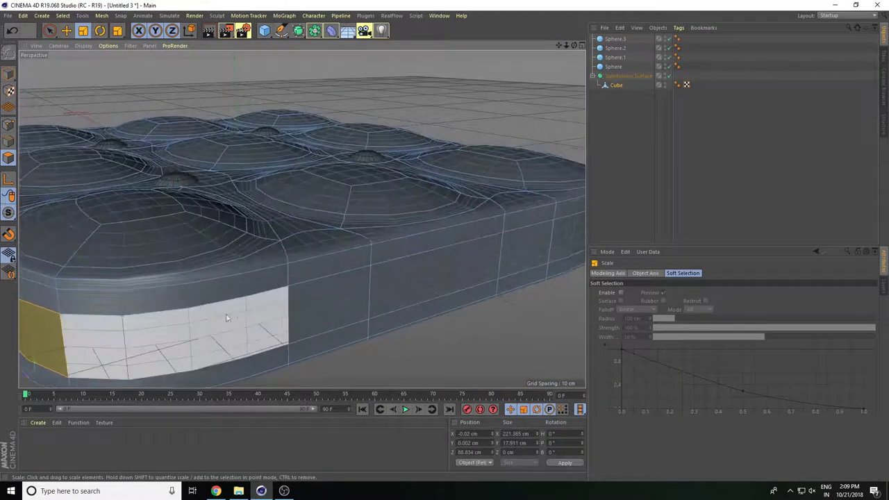
left_click(445, 284, "shift")
left_click_drag(521, 338, 471, 317, "alt")
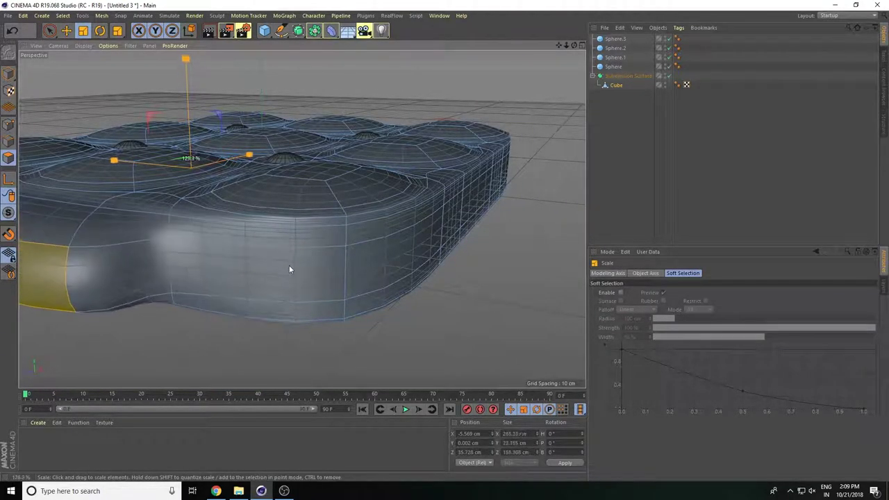
left_click(144, 271, "shift")
left_click(224, 264, "shift")
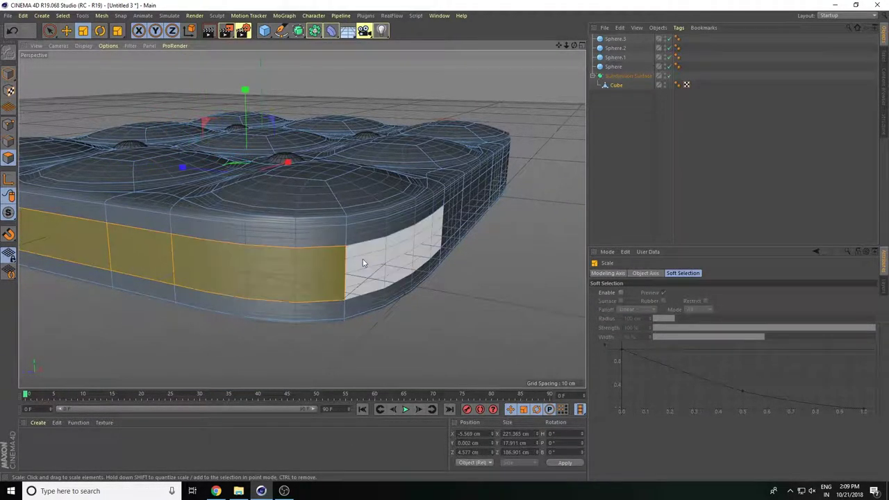
left_click(364, 260, "shift")
left_click_drag(477, 271, 398, 273, "alt")
left_click(239, 238, "shift")
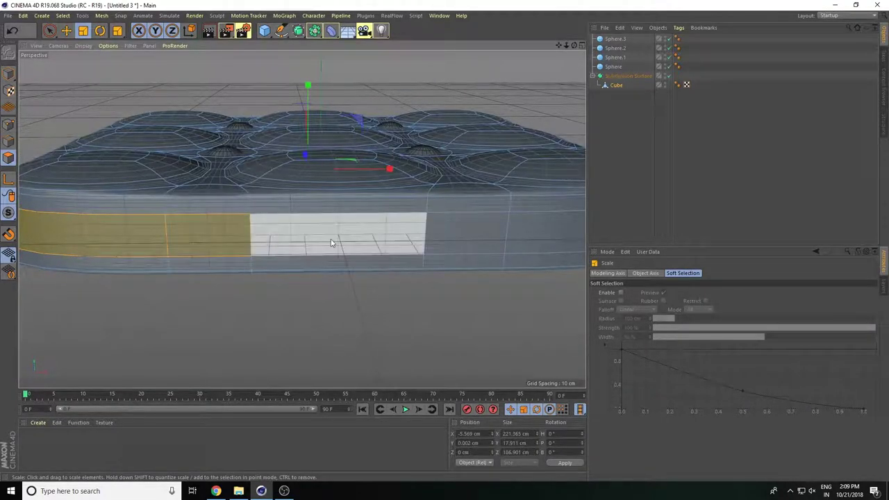
left_click(340, 240, "shift")
left_click(458, 238, "shift")
Step: Add the remaining side polygons to complete the ring around the cushion
left_click_drag(546, 60, 426, 256, "alt")
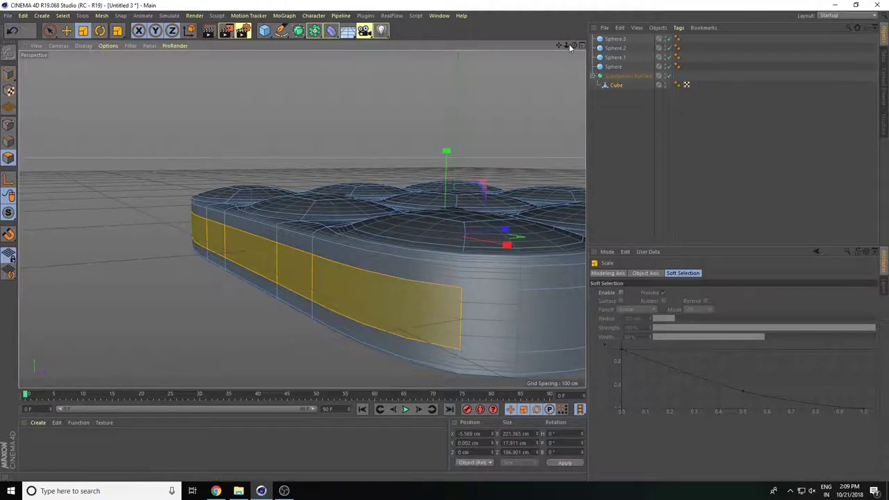
mouse_move(568, 44)
left_mouse_down()
mouse_move(528, 45)
mouse_move(477, 131)
left_mouse_up()
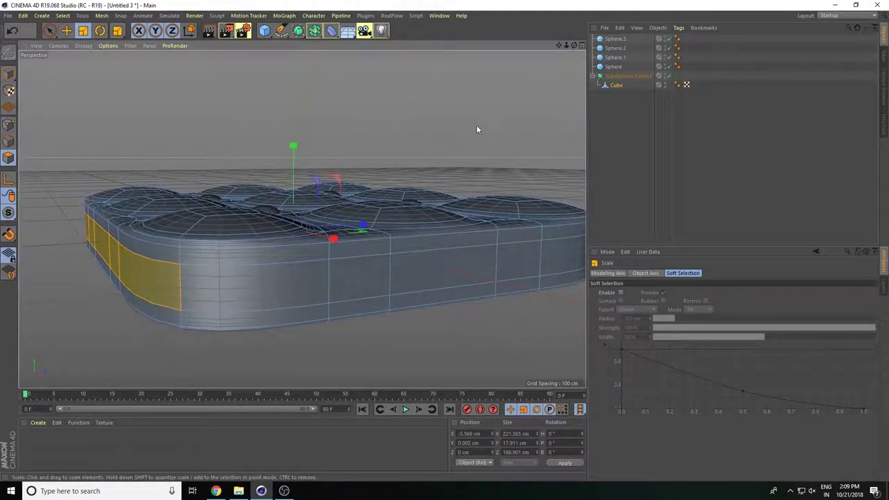
left_click(264, 285, "shift")
left_click(361, 278, "shift")
left_click(445, 274, "shift")
left_click(504, 283, "shift")
left_click(553, 253, "shift")
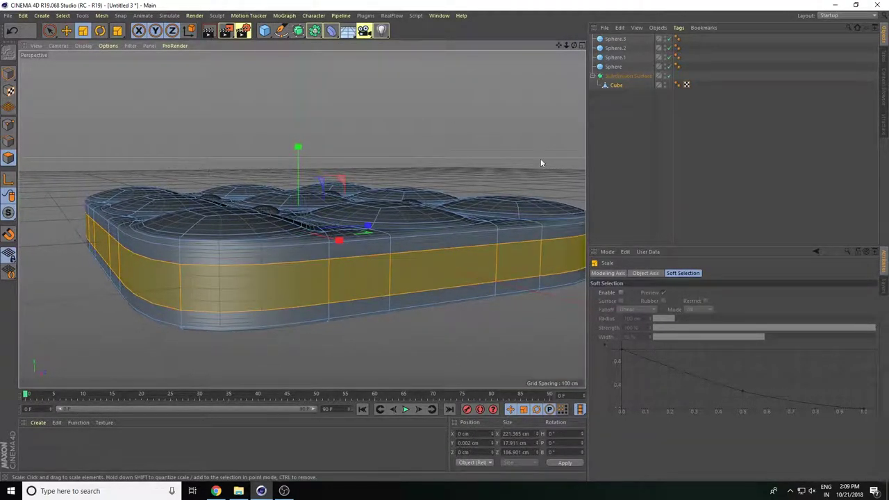
mouse_move(556, 55)
left_mouse_down("alt")
mouse_move(449, 297)
mouse_move(420, 296)
left_mouse_up("alt")
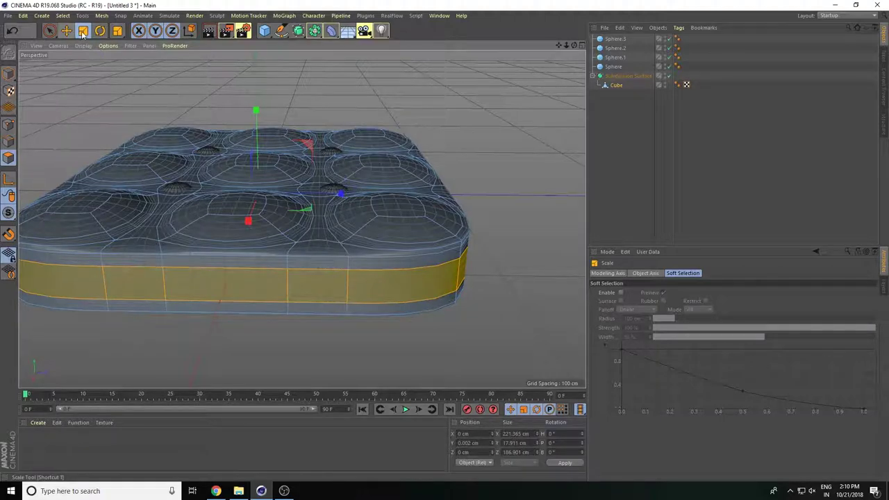
Step: Scale the side band inward into a recessed groove, deselect it, and preview in a render
mouse_move(317, 238)
left_mouse_down("alt")
mouse_move(302, 174)
mouse_move(300, 194)
mouse_move(376, 308)
mouse_move(559, 47)
mouse_move(512, 183)
mouse_move(531, 154)
mouse_move(529, 180)
mouse_move(514, 183)
left_mouse_up("alt")
left_click(102, 134)
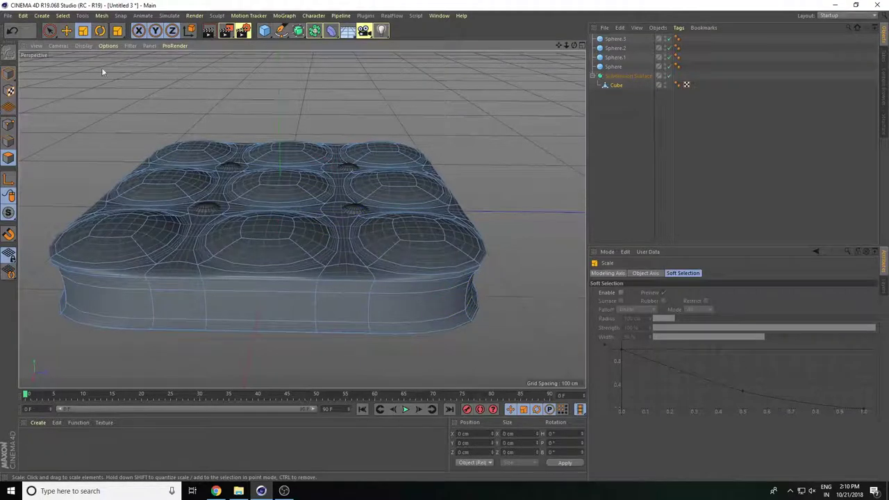
left_click(208, 30)
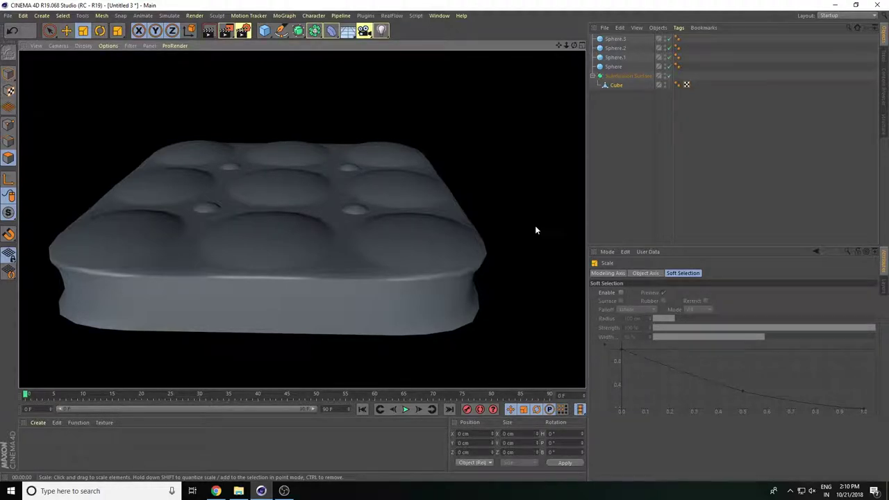
left_click(527, 221)
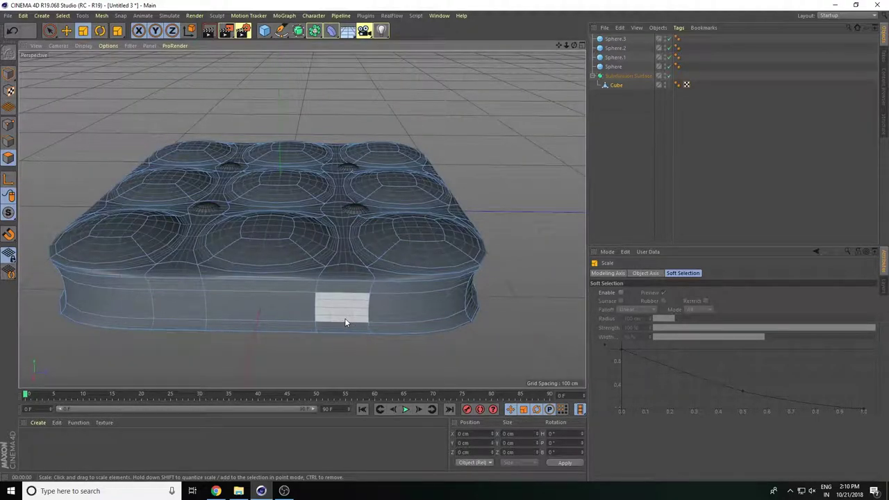
mouse_move(446, 147)
left_mouse_down("alt")
mouse_move(303, 219)
mouse_move(565, 107)
left_mouse_up("alt")
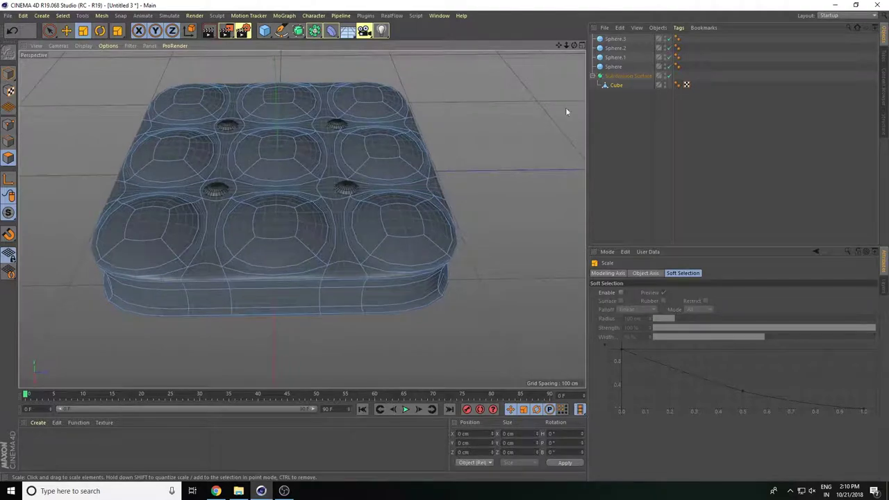
left_click(615, 39)
Step: Merge the four button spheres into one object, Sphere.4, then select the Cube body
left_click(615, 67, "shift")
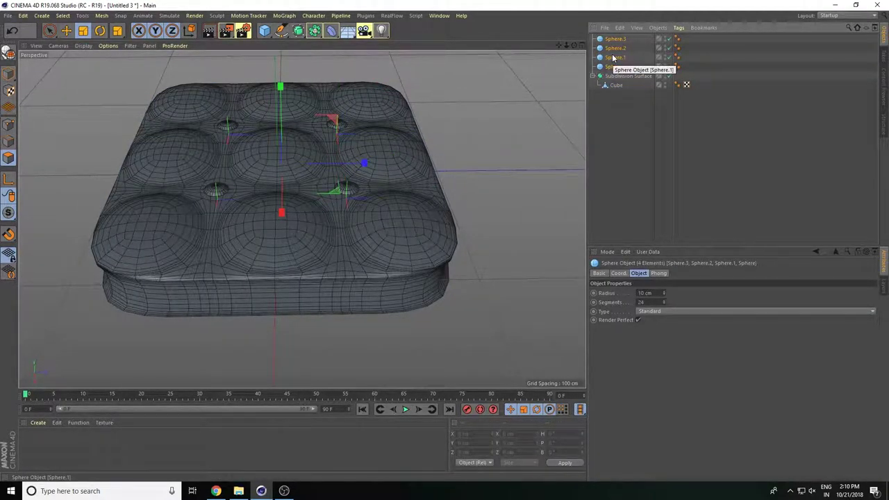
right_click(612, 59)
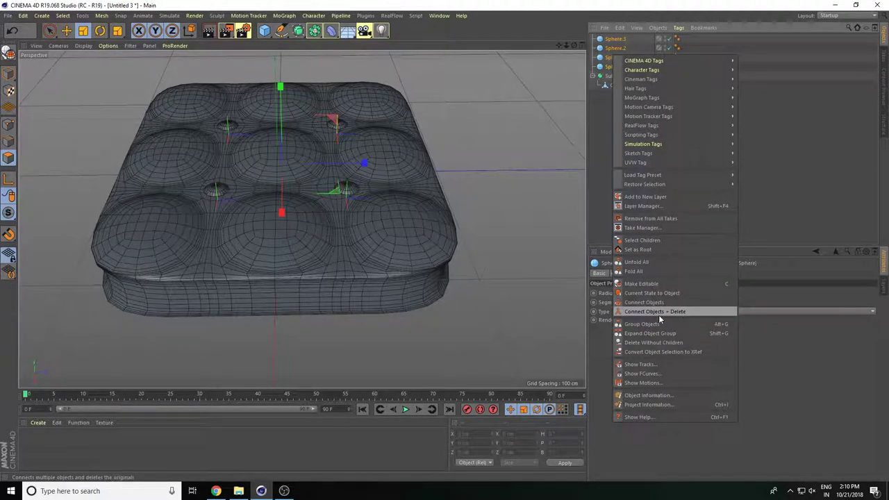
left_click(685, 313)
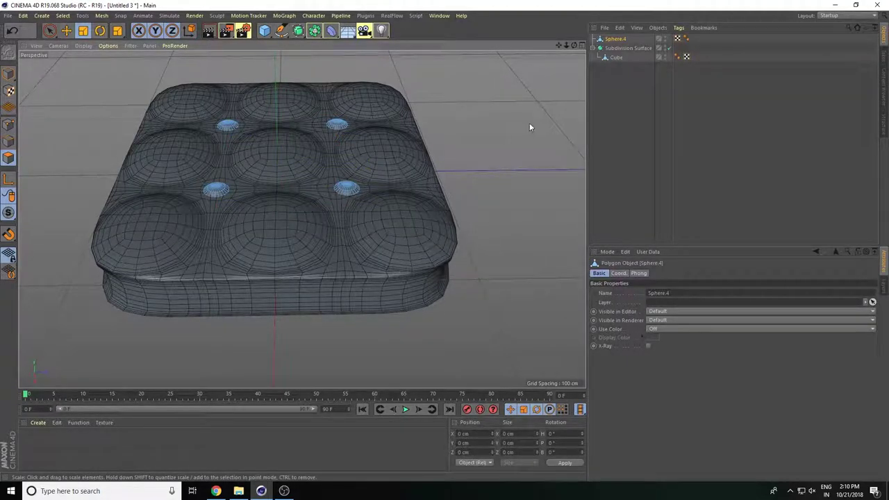
left_click_drag(561, 46, 554, 46)
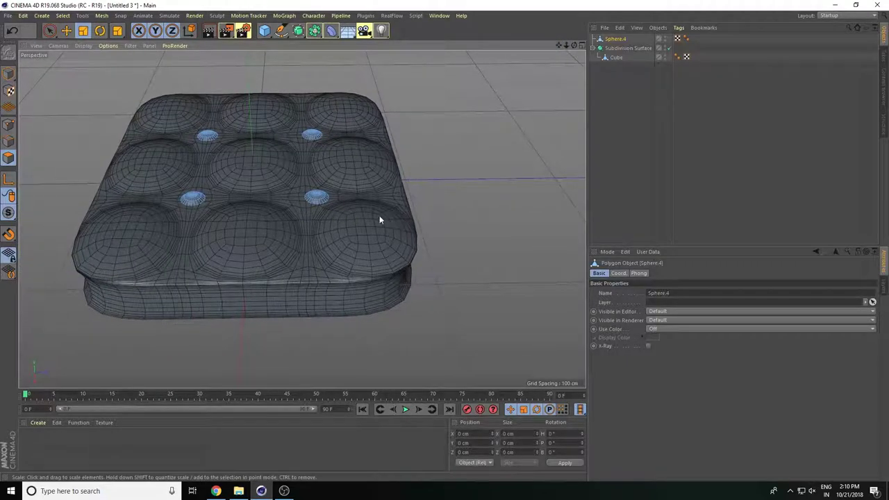
left_click_drag(379, 216, 351, 251, "alt")
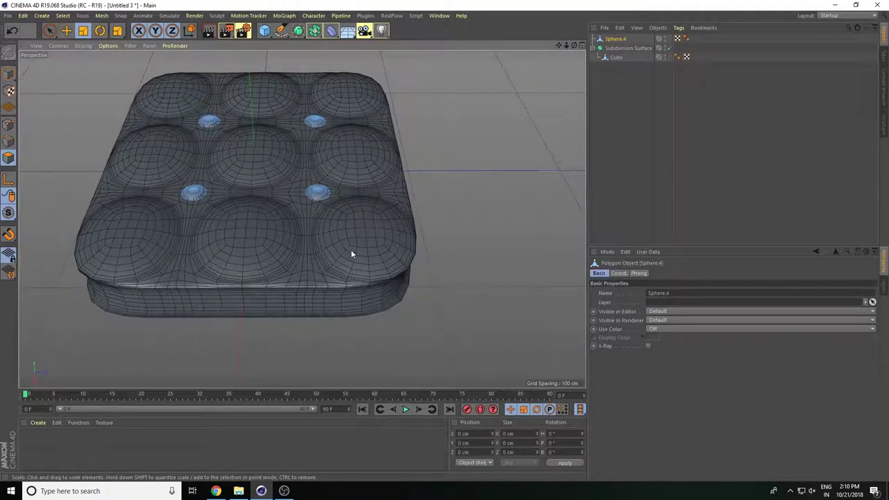
left_click(614, 58)
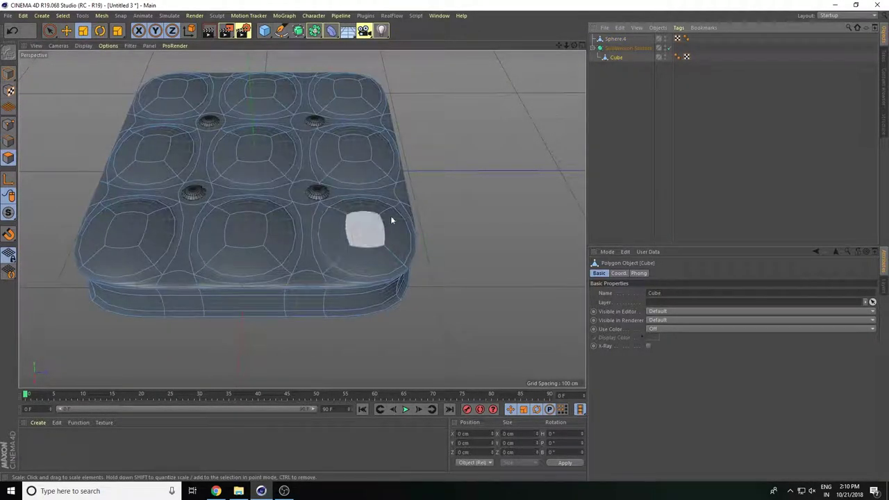
Step: Paint-select the cushion's front top polygons and those up the left edge with Live Selection
mouse_move(391, 216)
left_mouse_down("alt")
mouse_move(385, 211)
mouse_move(428, 206)
left_mouse_up("alt")
left_click(49, 30)
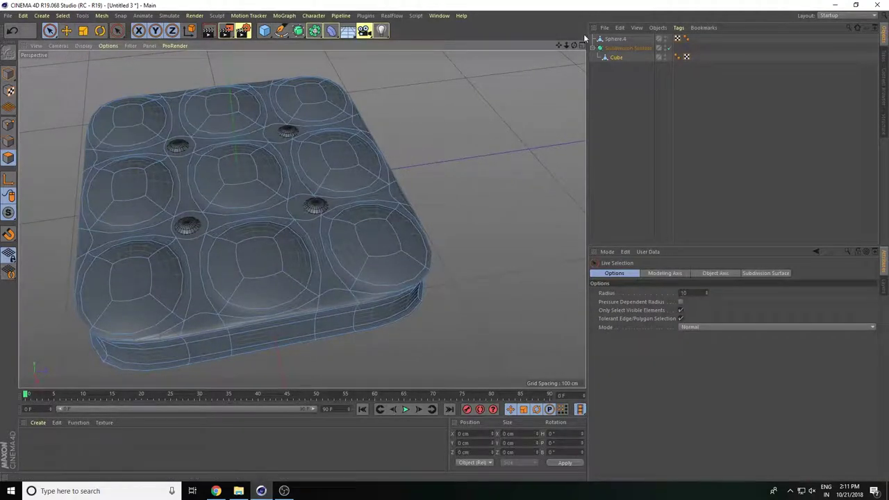
mouse_move(567, 45)
left_mouse_down()
mouse_move(518, 127)
mouse_move(477, 109)
mouse_move(521, 135)
mouse_move(486, 160)
left_mouse_up()
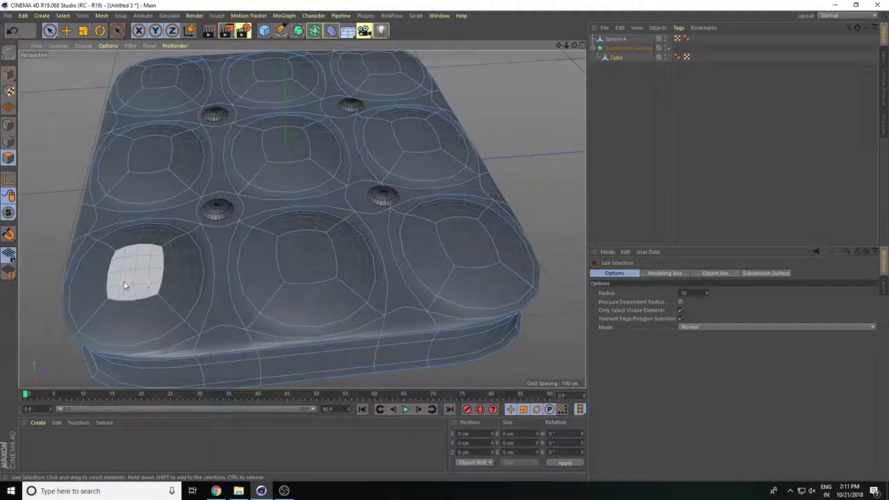
mouse_move(129, 268)
left_mouse_down()
mouse_move(310, 281)
mouse_move(396, 264)
mouse_move(454, 238)
mouse_move(177, 157)
mouse_move(308, 116)
mouse_move(228, 160)
mouse_move(153, 171)
mouse_move(125, 156)
mouse_move(119, 254)
mouse_move(107, 284)
mouse_move(123, 317)
mouse_move(260, 327)
left_mouse_up()
left_click_drag(369, 317, 440, 314)
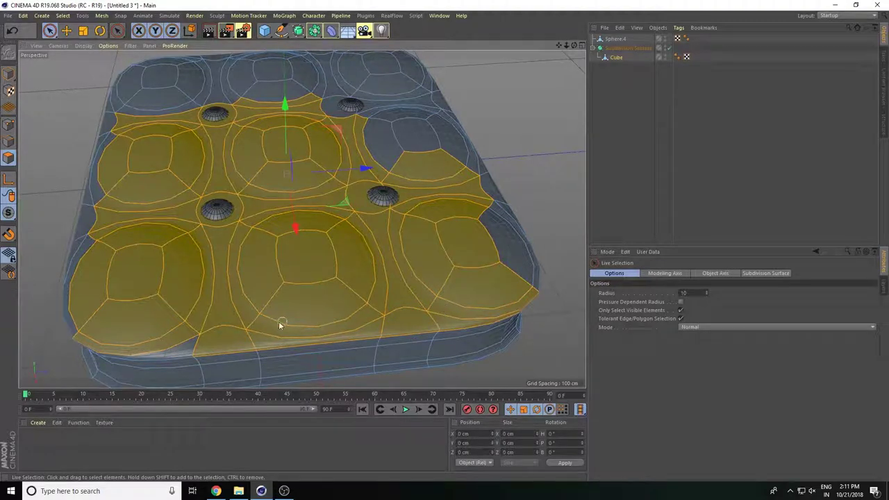
left_click_drag(280, 324, 180, 341)
mouse_move(109, 313)
left_mouse_down()
mouse_move(75, 271)
mouse_move(82, 222)
mouse_move(131, 170)
left_mouse_up()
Step: Add the upper-right, right-edge, top-left corner and far-edge top polygons to the selection
left_click_drag(345, 166, 412, 142)
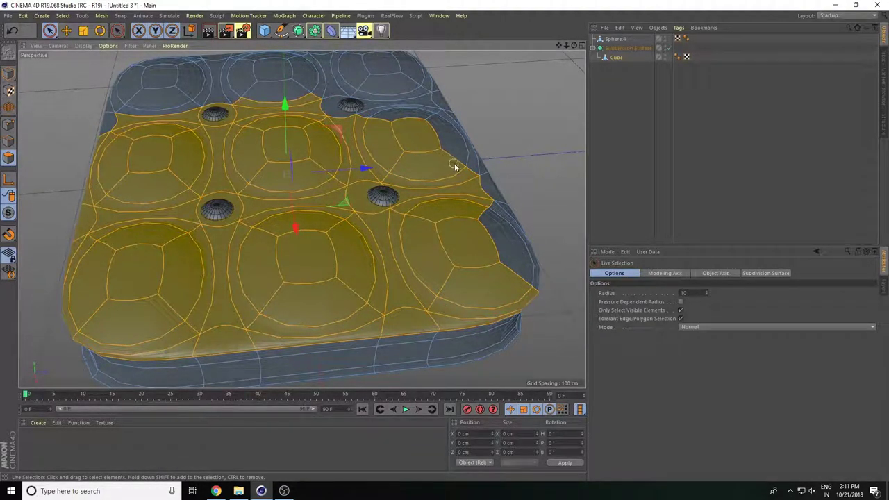
left_click_drag(455, 167, 410, 122)
left_click_drag(457, 167, 496, 212)
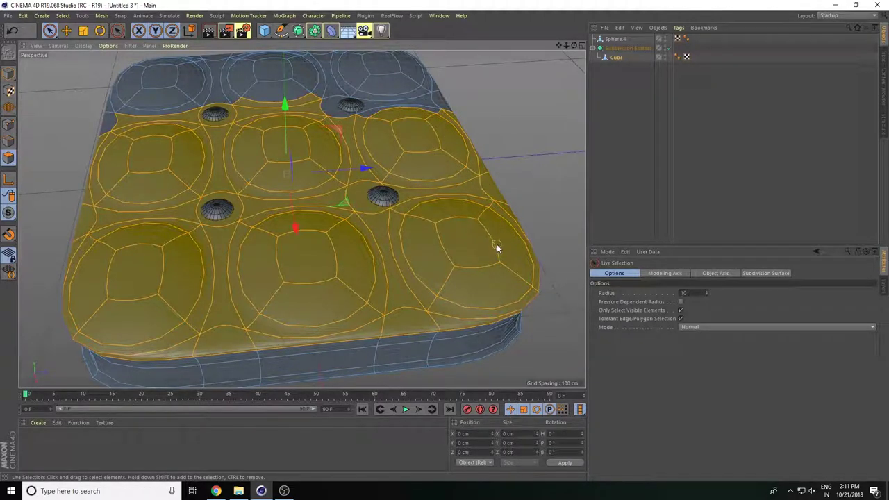
mouse_move(497, 247)
left_mouse_down("alt")
mouse_move(371, 232)
mouse_move(350, 199)
mouse_move(451, 283)
mouse_move(553, 84)
mouse_move(448, 120)
mouse_move(389, 163)
mouse_move(440, 144)
mouse_move(434, 91)
mouse_move(311, 72)
mouse_move(221, 89)
mouse_move(131, 127)
mouse_move(103, 193)
left_mouse_up("alt")
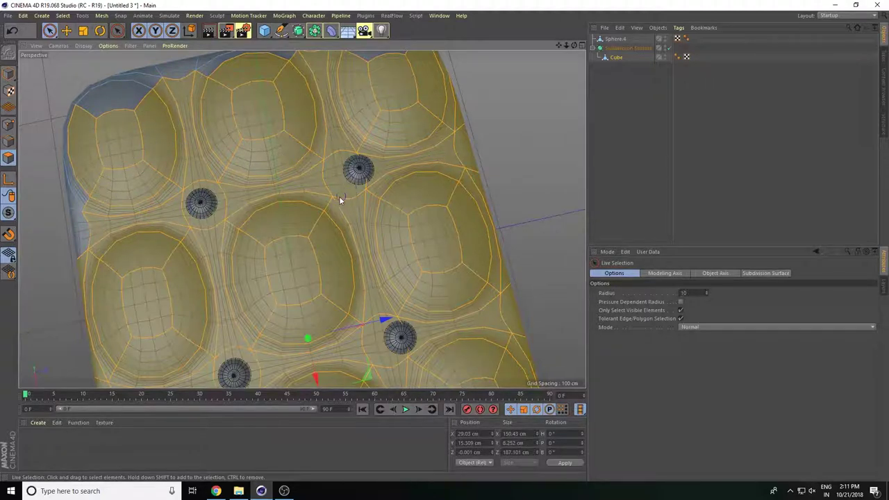
left_click_drag(81, 143, 118, 91)
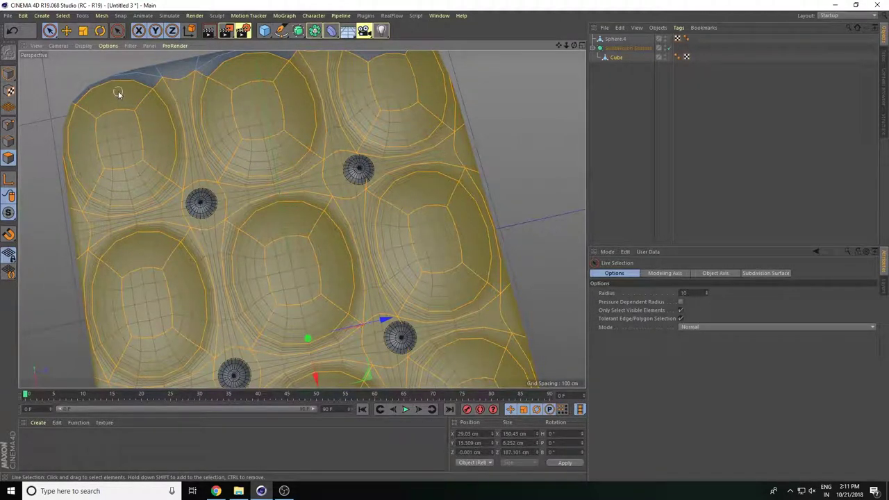
left_click_drag(209, 160, 278, 181, "alt")
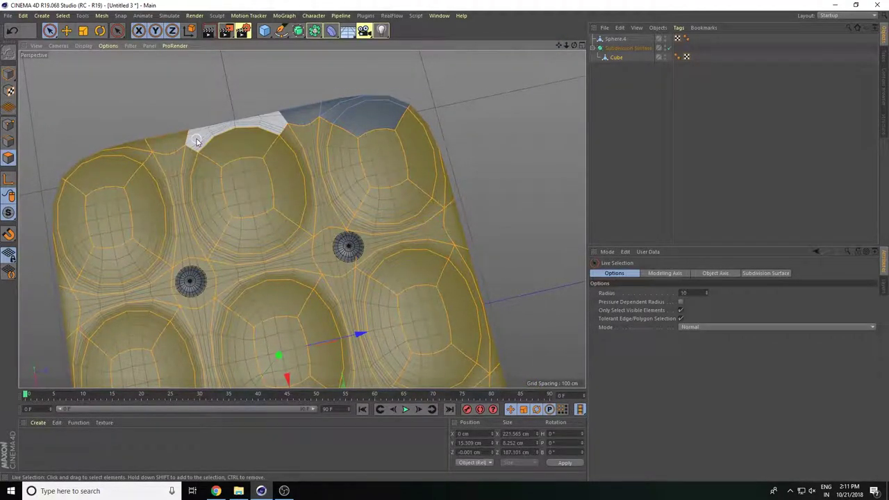
left_click_drag(197, 142, 346, 114)
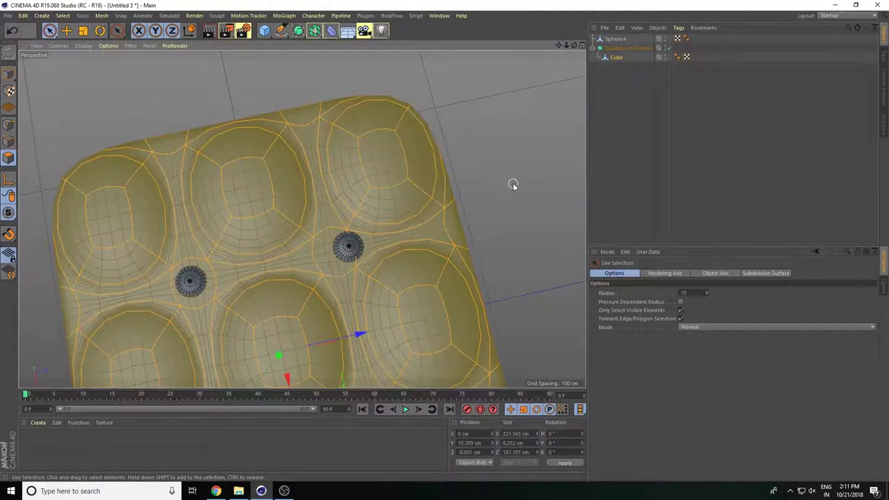
mouse_move(510, 185)
left_mouse_down("alt")
mouse_move(378, 93)
mouse_move(405, 133)
left_mouse_up("alt")
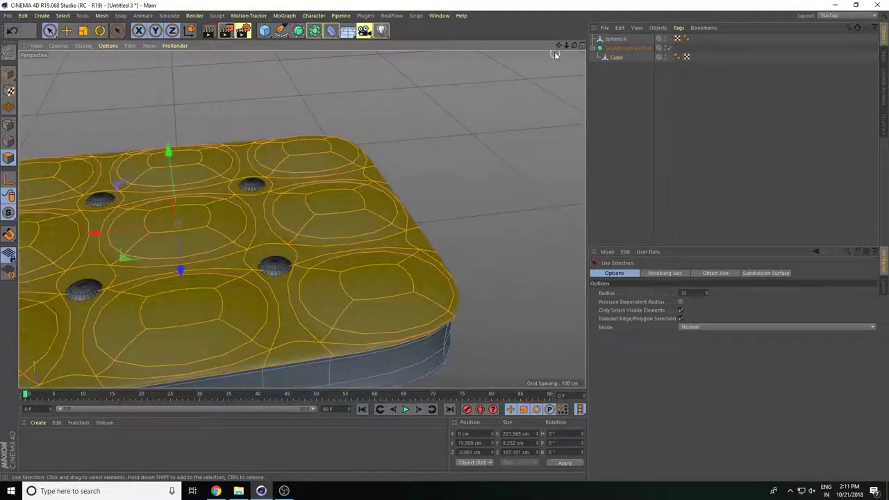
mouse_move(560, 46)
left_mouse_down()
mouse_move(611, 35)
mouse_move(560, 46)
mouse_move(566, 47)
mouse_move(454, 141)
mouse_move(469, 130)
mouse_move(466, 143)
mouse_move(352, 105)
mouse_move(405, 137)
mouse_move(468, 143)
left_mouse_up()
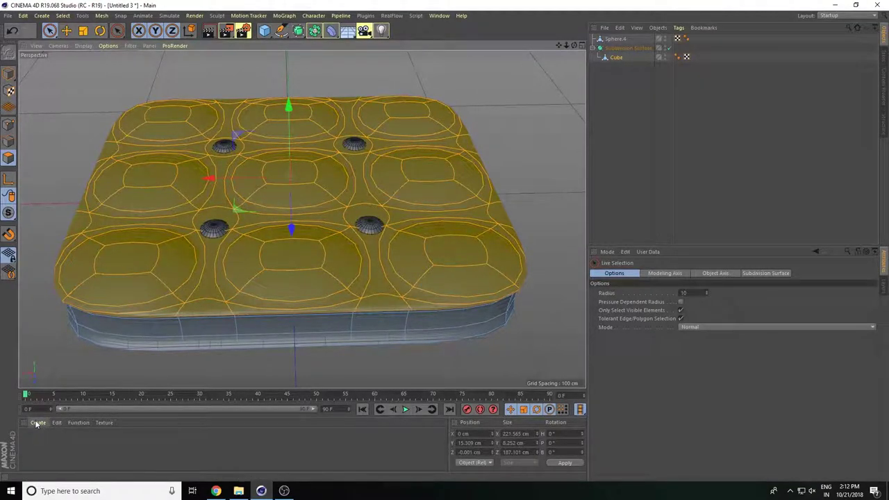
Step: Create a new material with Color saturation 64% for cyan and Reflectance enabled
left_click(36, 424)
left_click(70, 344)
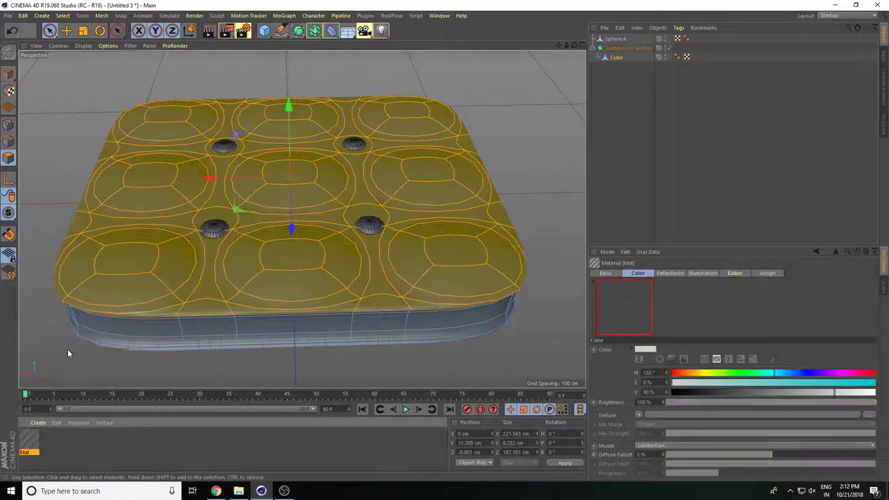
double_click(29, 440)
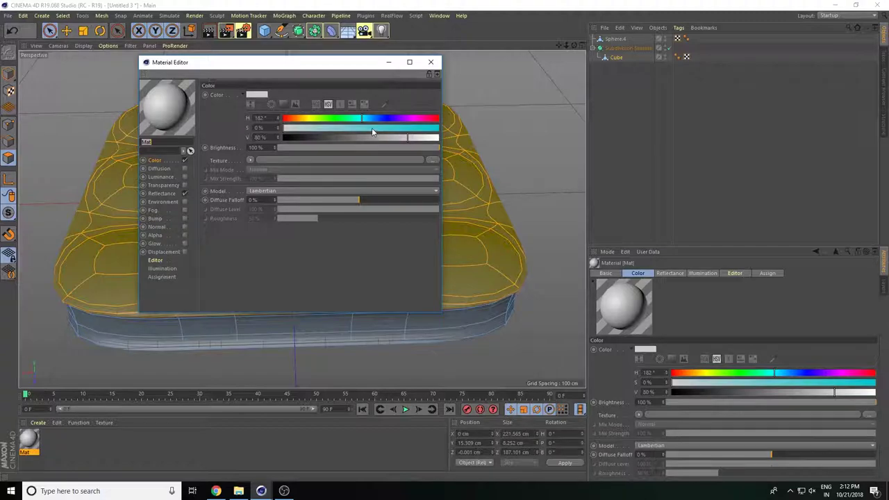
left_click_drag(372, 127, 382, 128)
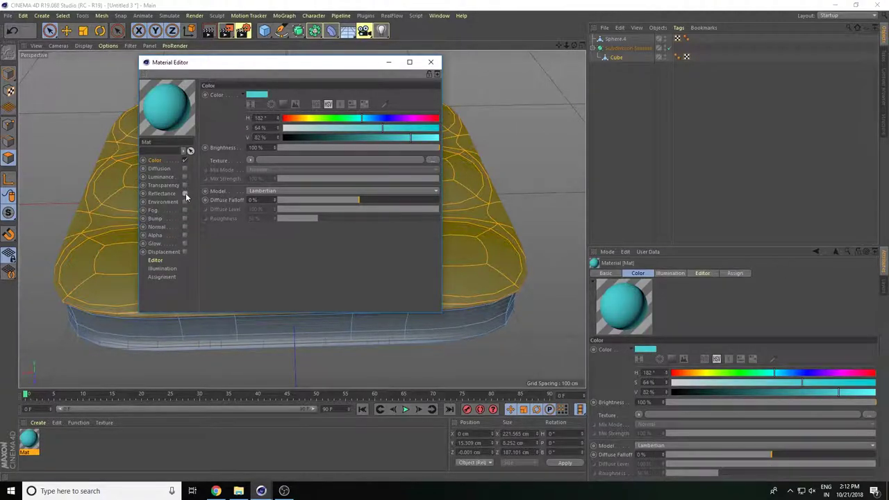
left_click(184, 194)
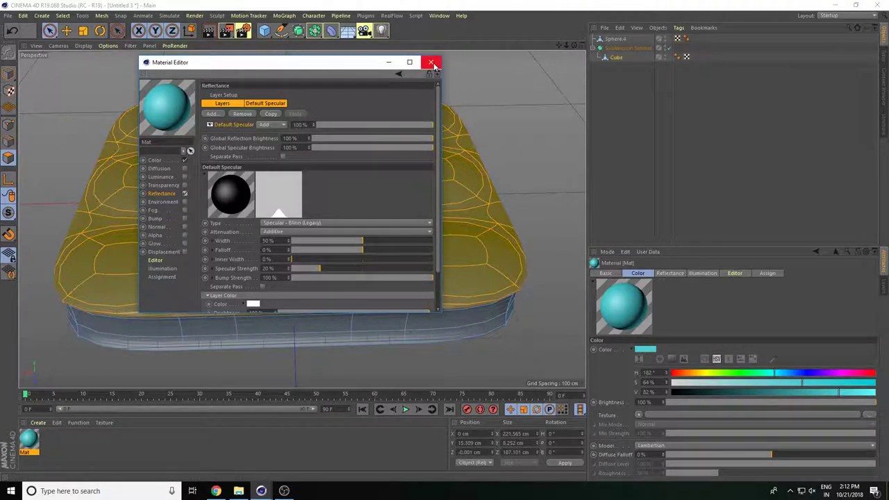
left_click(432, 63)
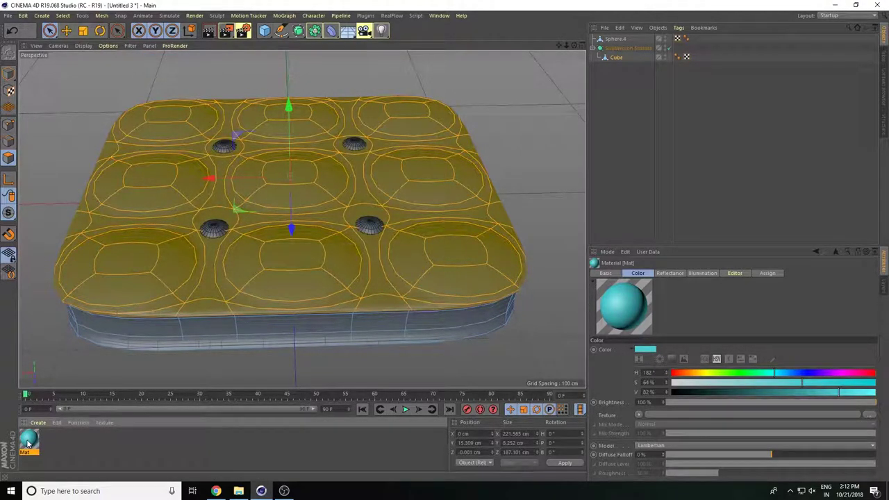
Step: Apply the cyan material to the selected top polygons and test it in a render
left_click_drag(136, 265, 136, 265)
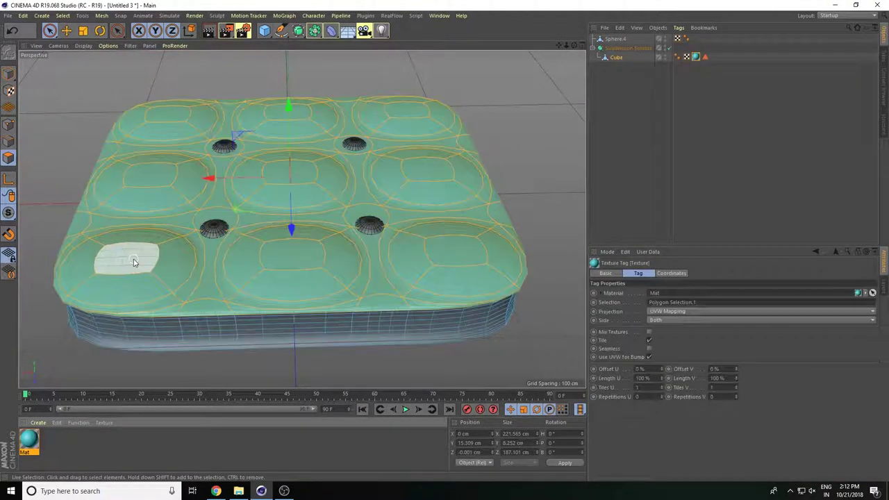
left_click(209, 31)
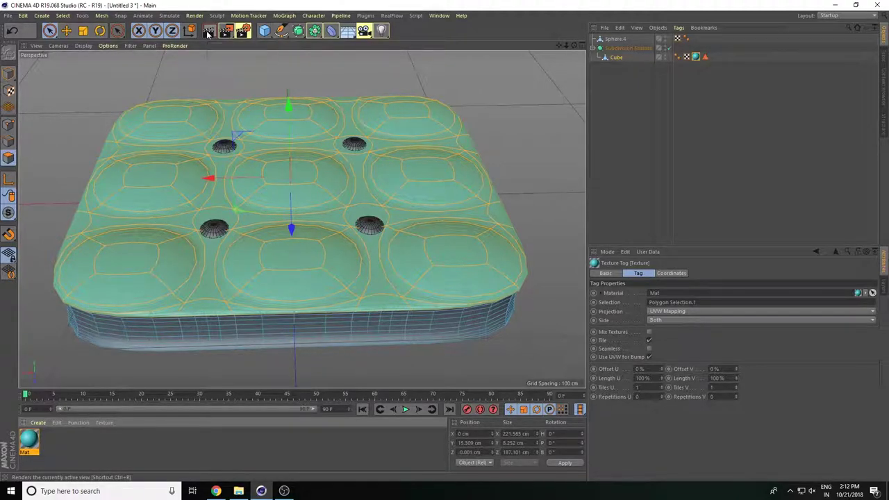
left_click(37, 424)
Step: Create Mat.1 and tint its colour cyan-teal, with S 78% and V about 65%
left_click(43, 343)
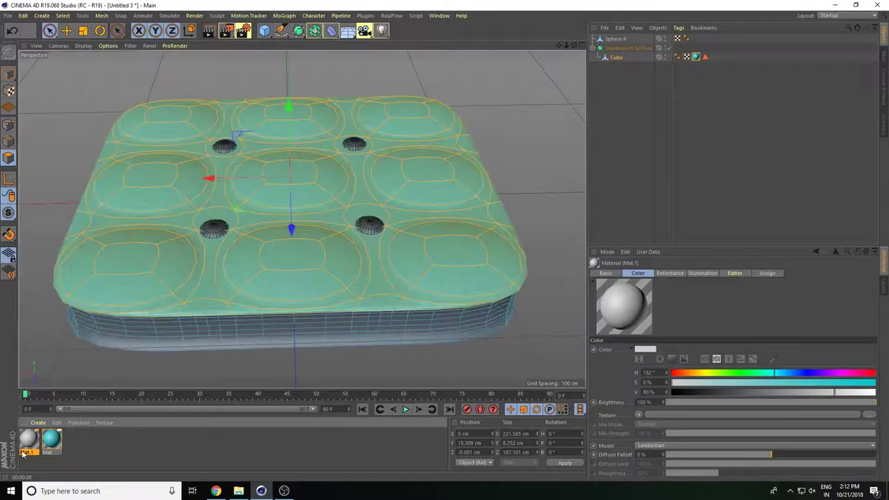
double_click(28, 439)
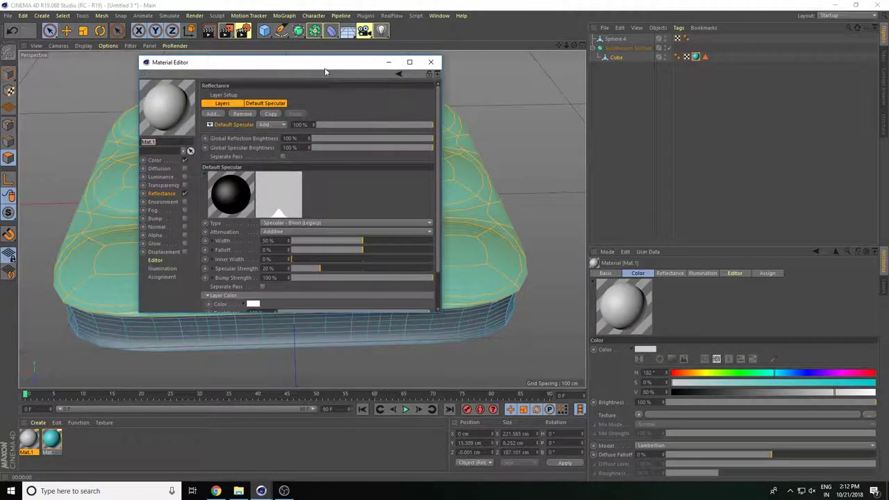
left_click_drag(324, 67, 547, 121)
left_click(378, 214)
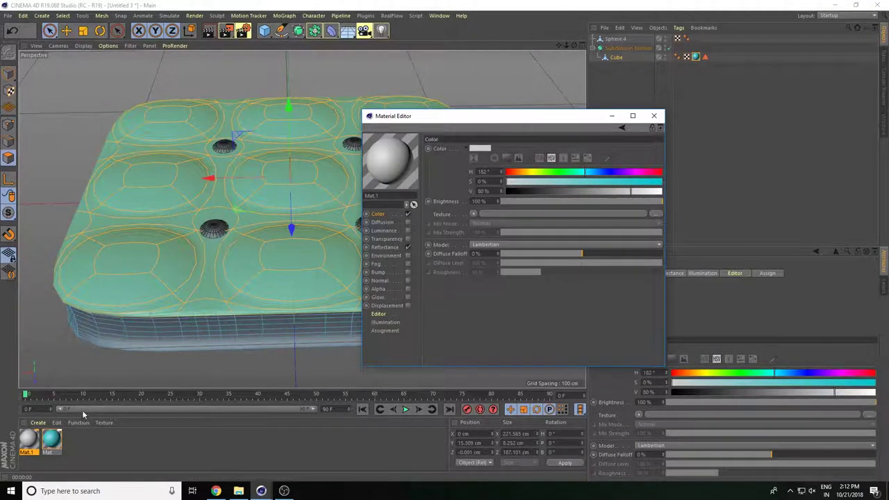
mouse_move(611, 182)
left_mouse_down()
mouse_move(627, 182)
mouse_move(614, 190)
left_mouse_up()
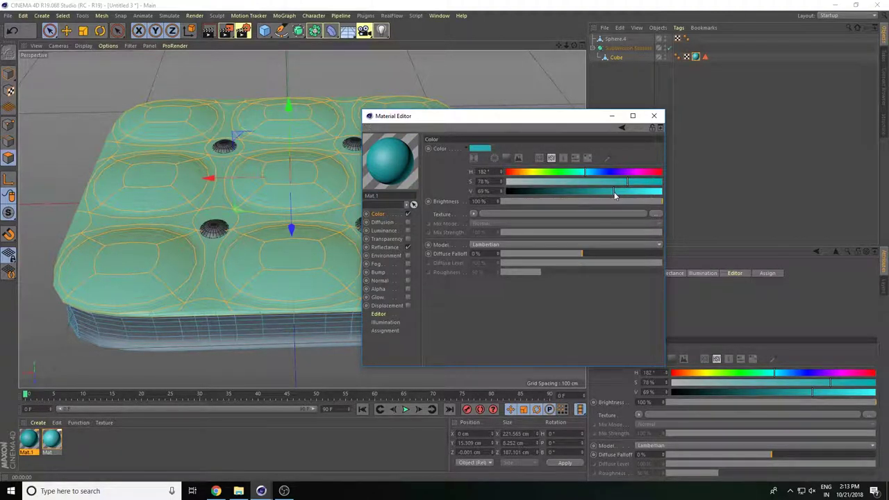
left_click_drag(614, 191, 608, 191)
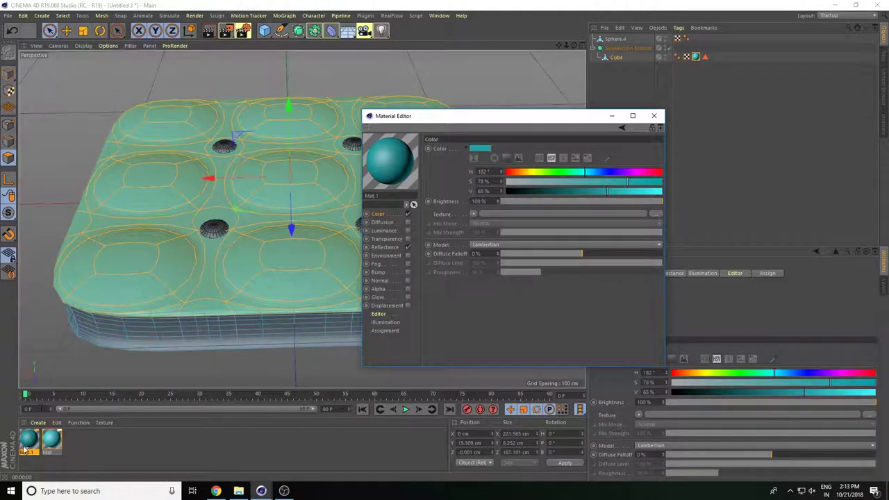
Step: Apply Mat.1 to the merged buttons object Sphere.4
left_click(654, 116)
left_click(615, 39)
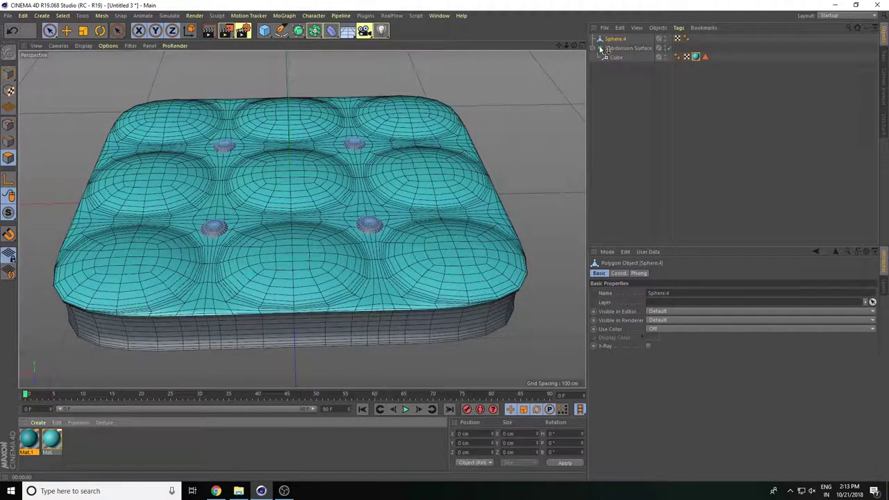
left_click_drag(614, 39, 615, 39)
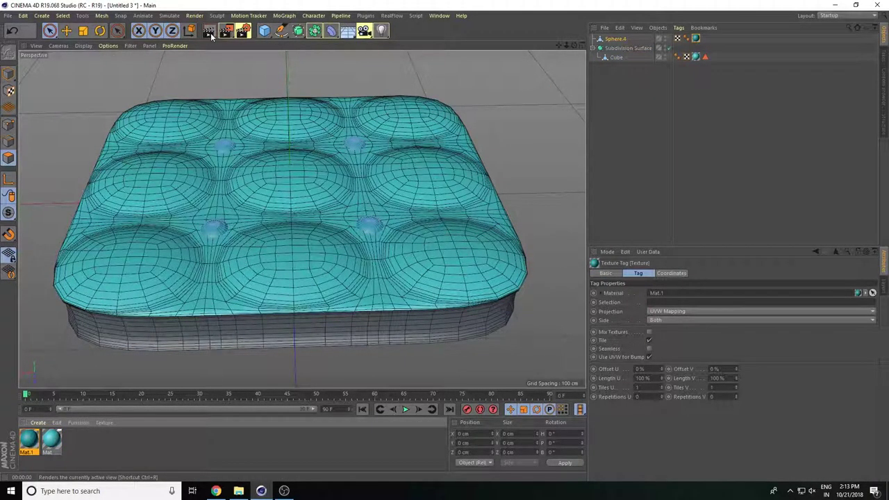
key("ctrl+r")
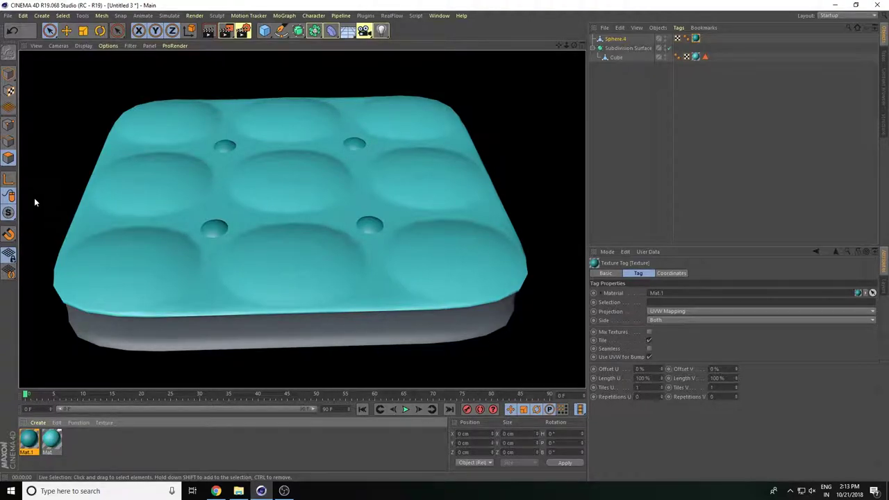
scroll(302, 219, "down", 2)
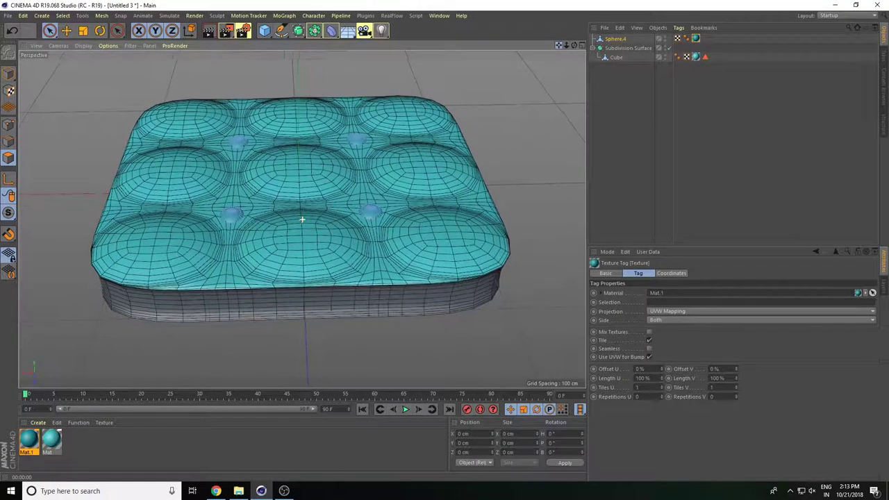
left_click_drag(302, 220, 302, 219, "alt")
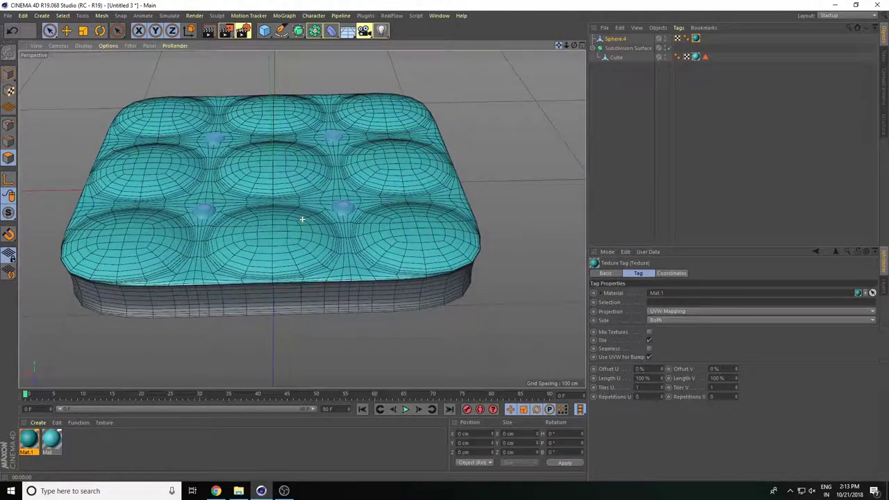